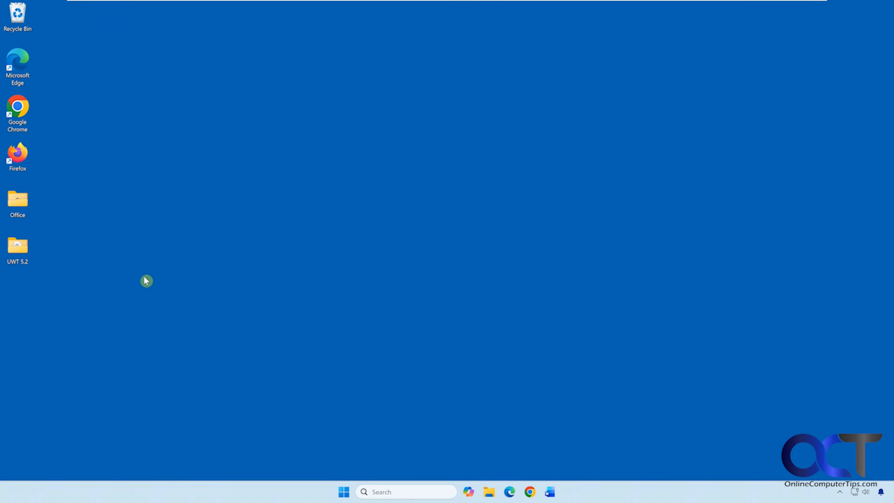
Create a desktop shortcut to Ultimate Windows Tweaker 5.2.exe from the UWT 5.2 folder and place it below that folder's icon.
{"action": "double_click", "coordinate": [27, 254]}
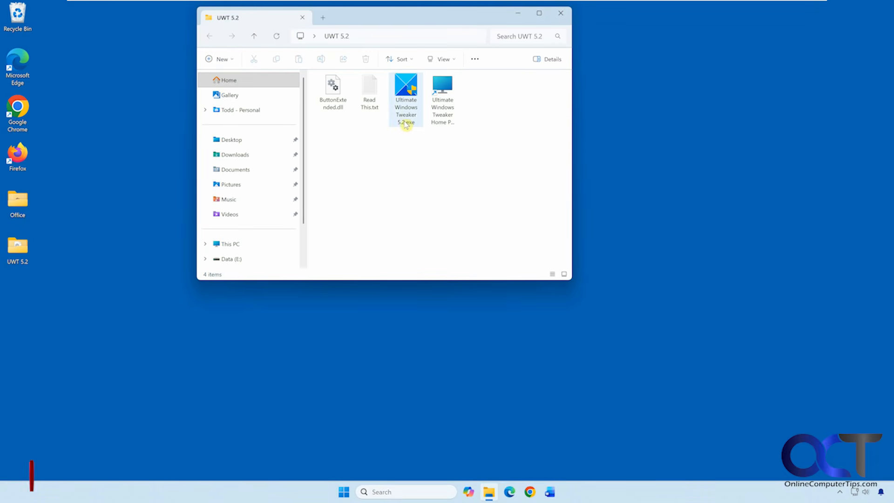
{"action": "left_click_drag", "start_coordinate": [411, 113], "coordinate": [103, 321]}
{"action": "left_click", "coordinate": [130, 355]}
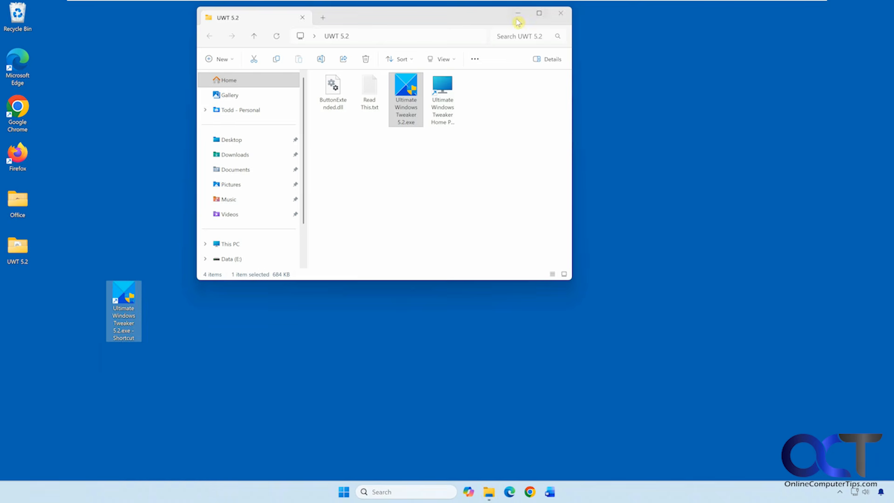
{"action": "left_click", "coordinate": [558, 15]}
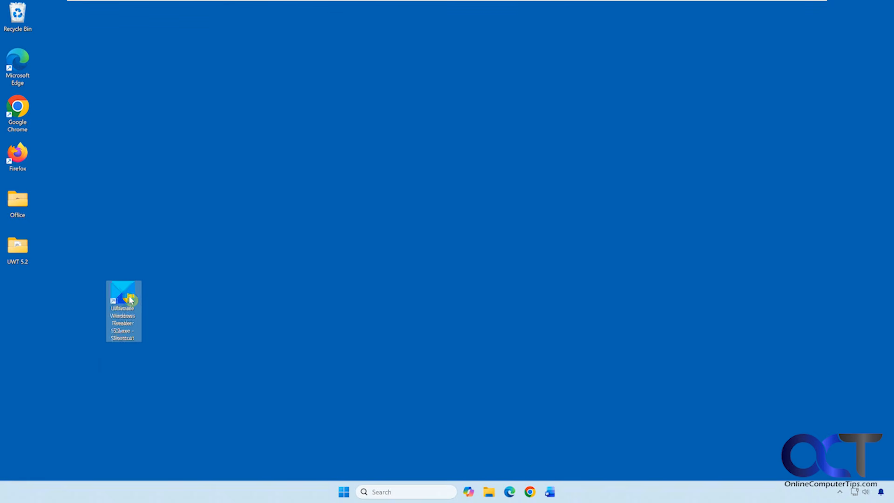
{"action": "left_click_drag", "start_coordinate": [123, 301], "coordinate": [30, 305]}
Launch Ultimate Windows Tweaker 5.2 with permission to make changes and view the Windows Experience Index details.
{"action": "double_click", "coordinate": [18, 298]}
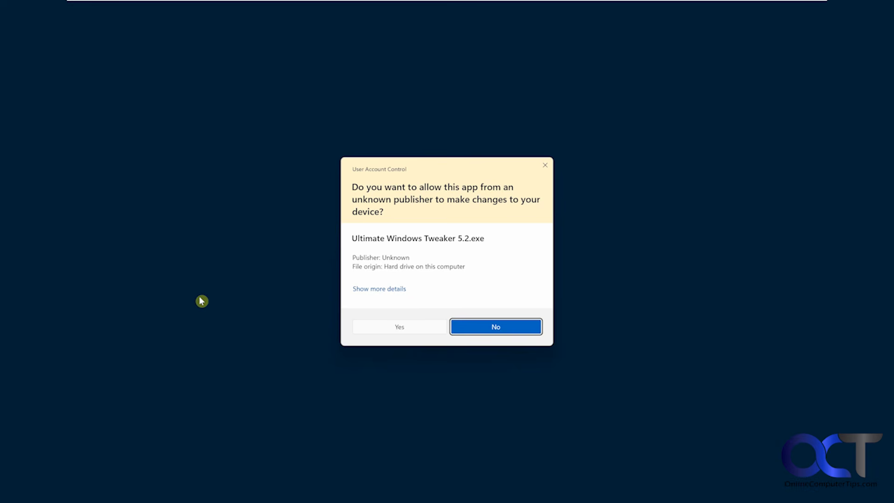
{"action": "left_click", "coordinate": [405, 326]}
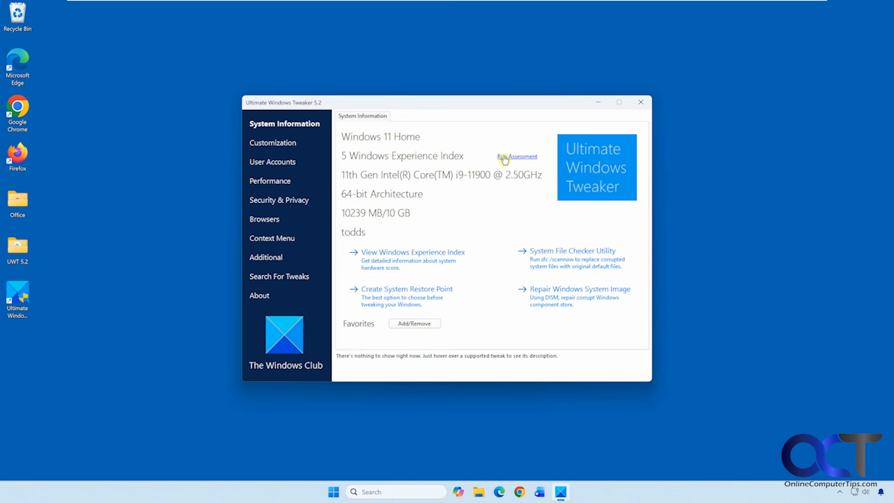
{"action": "left_click", "coordinate": [424, 254]}
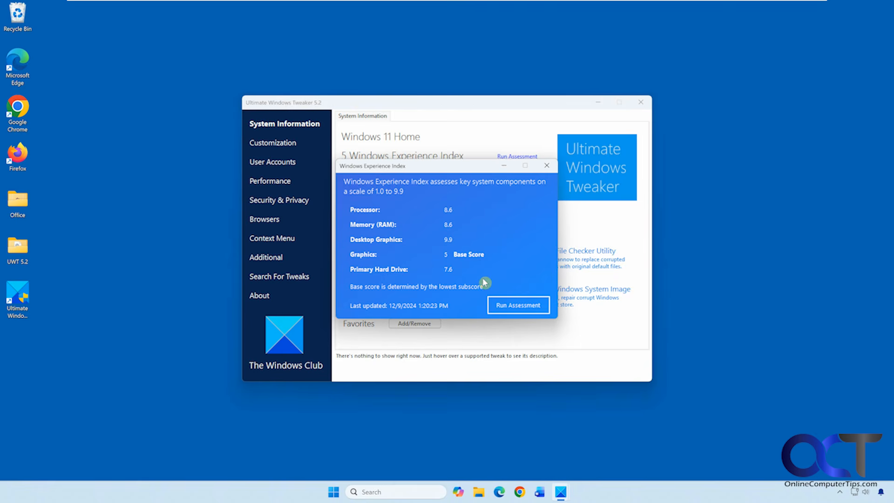
{"action": "left_click", "coordinate": [547, 166]}
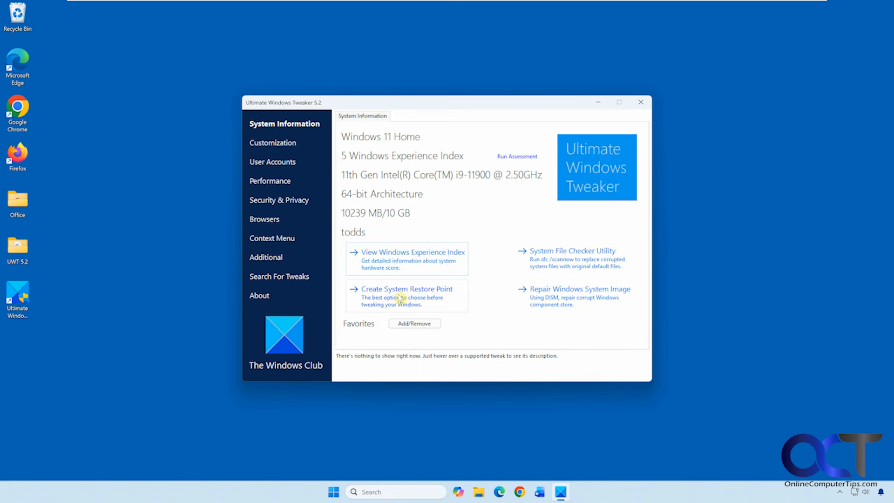
Add Taskbar to the Favorites on the System Information page and open the taskbar tweaks through that favorite.
{"action": "left_click", "coordinate": [415, 325]}
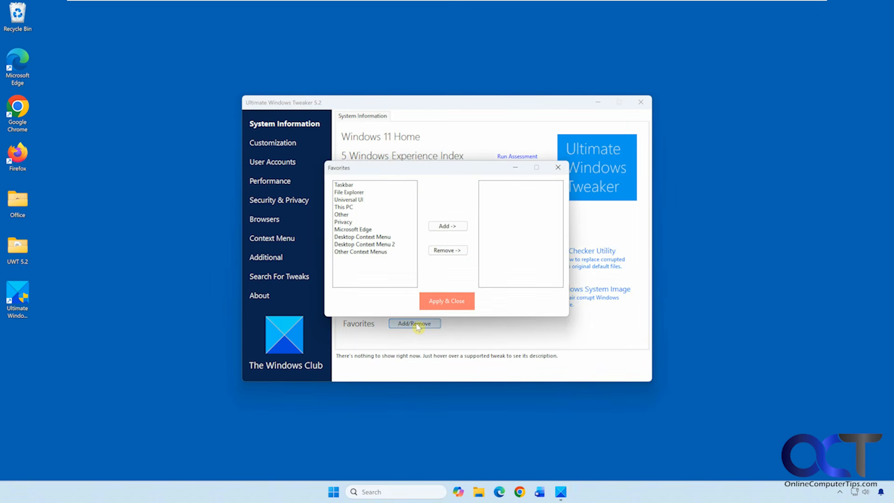
{"action": "left_click", "coordinate": [347, 185]}
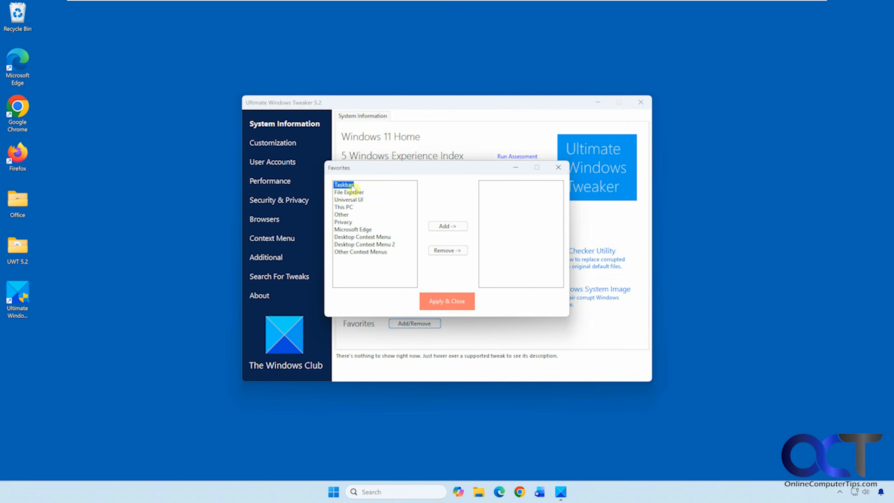
{"action": "left_click", "coordinate": [440, 226]}
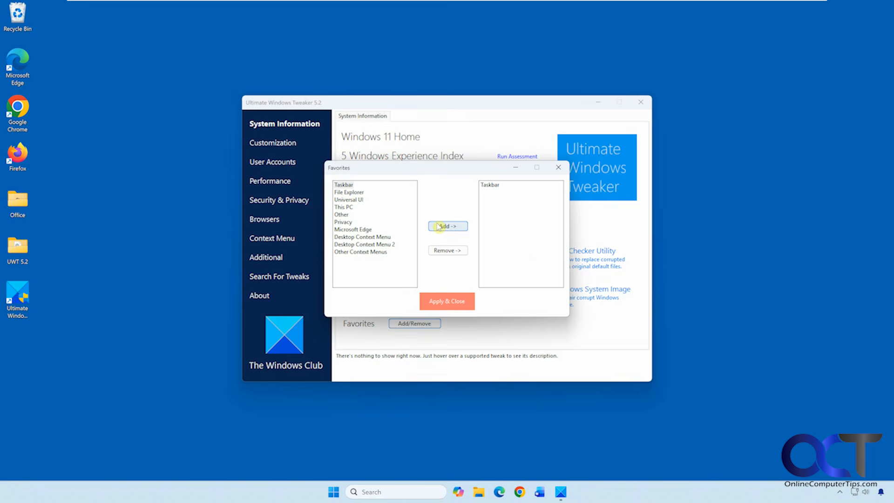
{"action": "left_click", "coordinate": [447, 302]}
{"action": "left_click", "coordinate": [355, 335]}
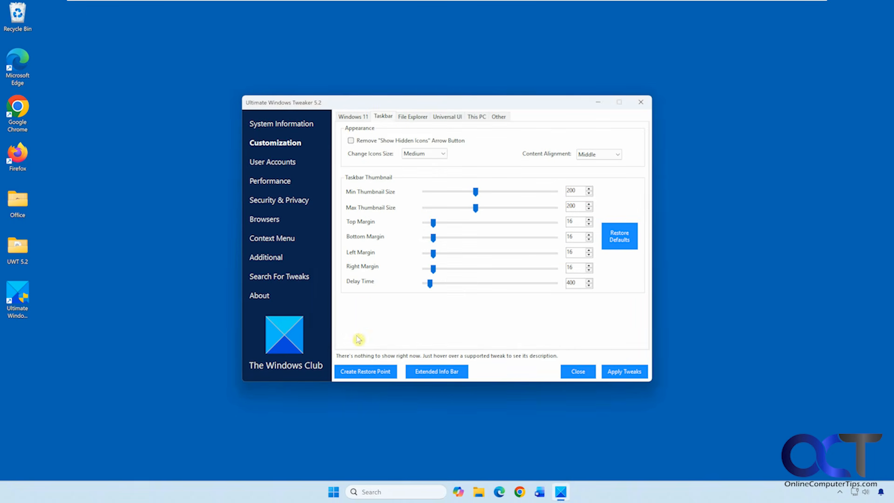
Remove Taskbar from the Favorites on the System Information page and apply the change.
{"action": "left_click", "coordinate": [303, 131]}
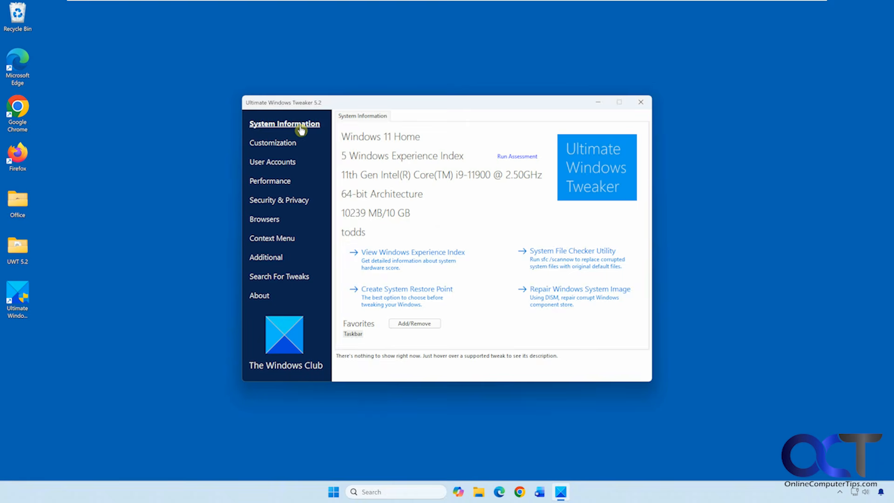
{"action": "left_click", "coordinate": [414, 323]}
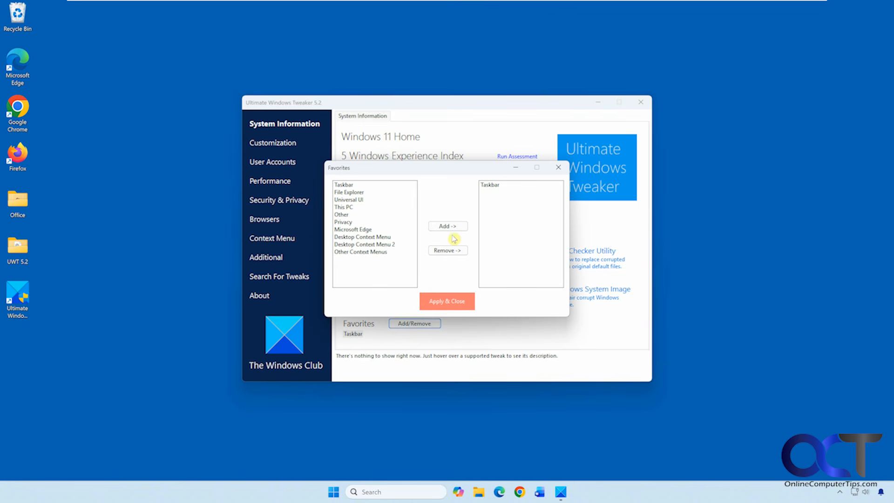
{"action": "left_click", "coordinate": [487, 185]}
{"action": "left_click", "coordinate": [448, 250]}
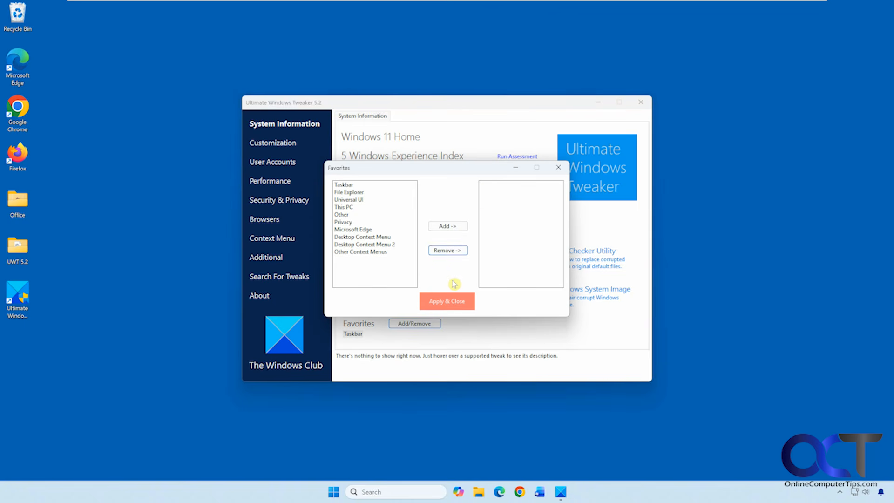
{"action": "left_click", "coordinate": [451, 300]}
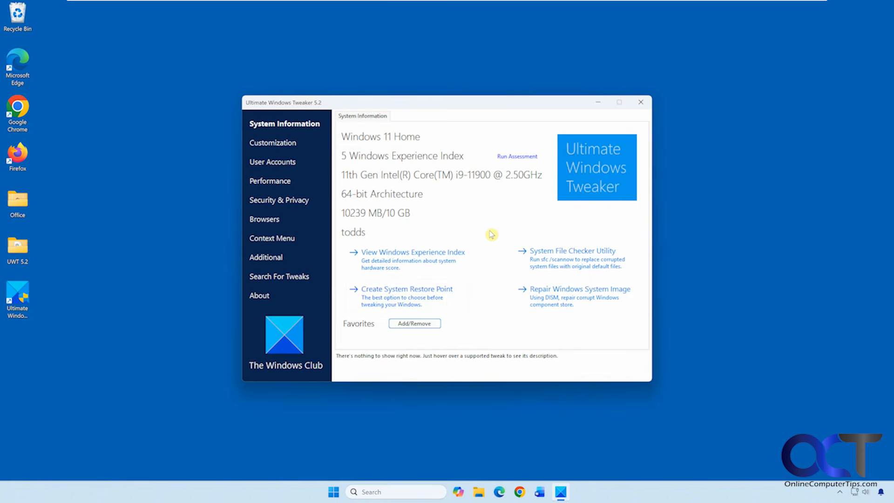
Open the Windows 11 customization tweaks and apply them with their existing selections.
{"action": "left_click", "coordinate": [285, 146]}
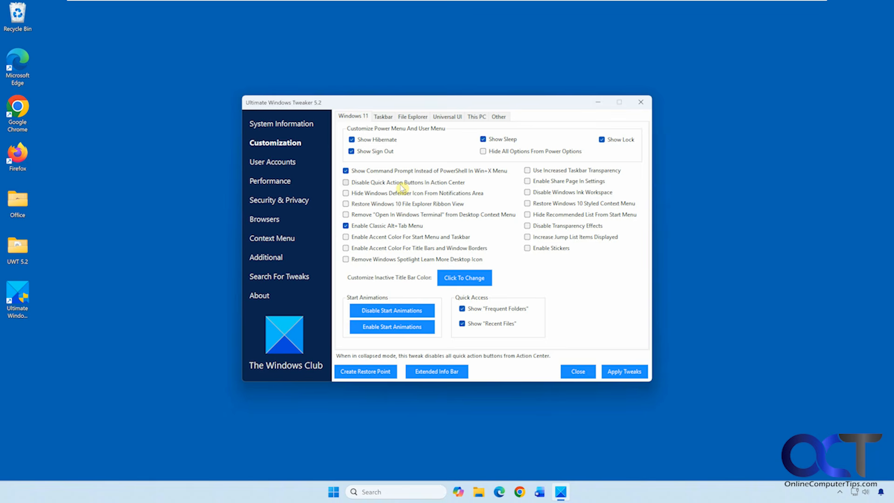
{"action": "left_click", "coordinate": [623, 372]}
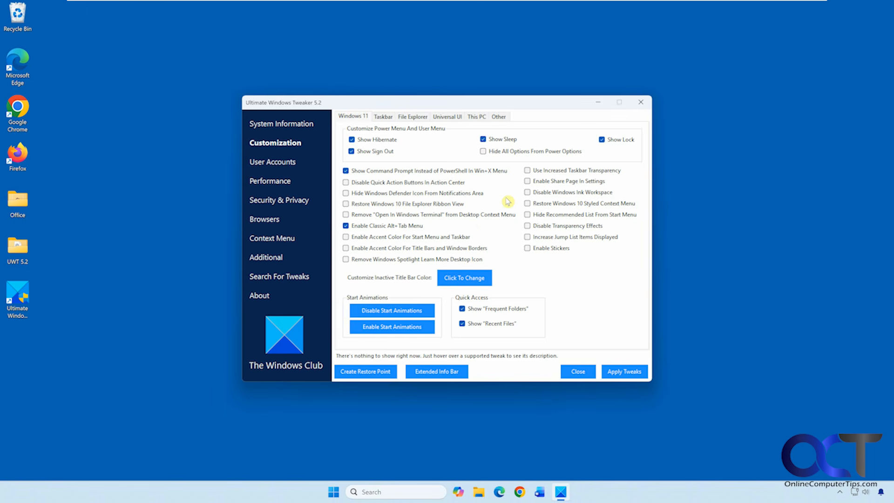
Set the taskbar icon size to Large in the Customization tweaks and apply it.
{"action": "left_click", "coordinate": [383, 117]}
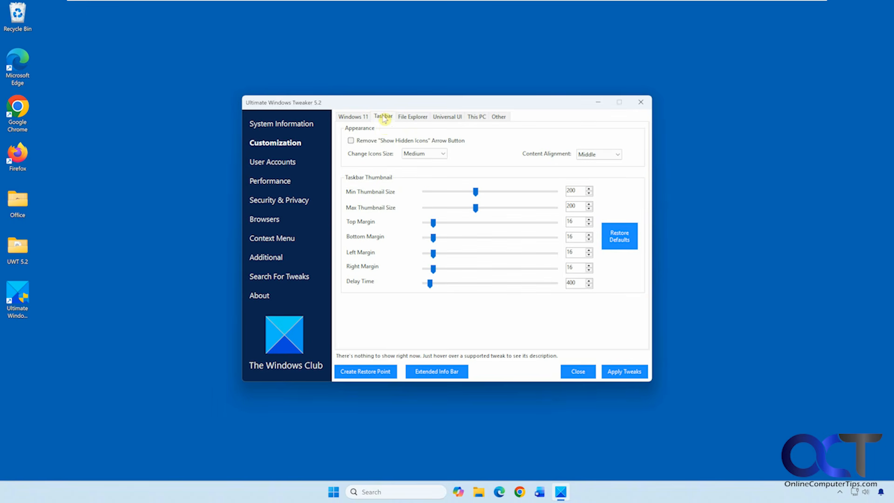
{"action": "left_click", "coordinate": [420, 156]}
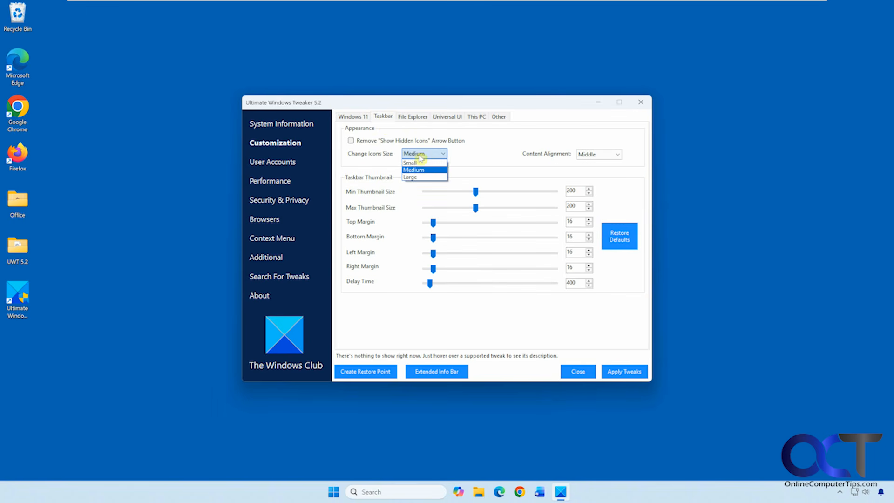
{"action": "left_click", "coordinate": [423, 178]}
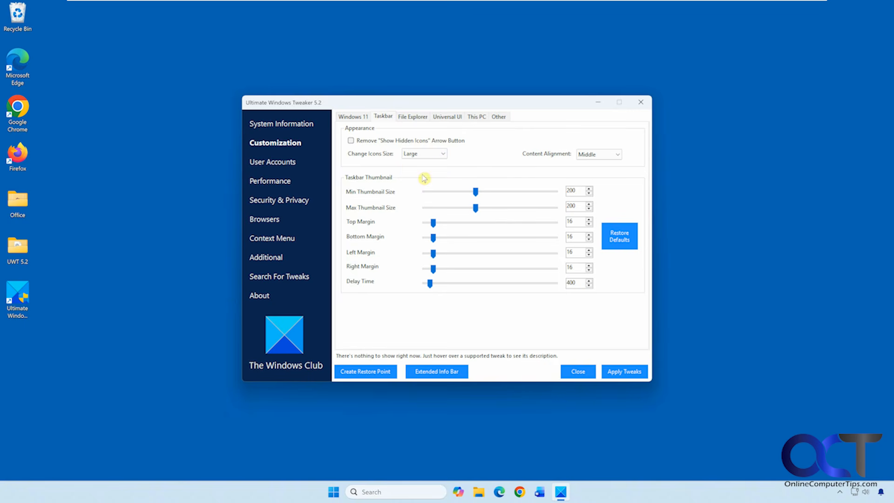
{"action": "left_click", "coordinate": [621, 372]}
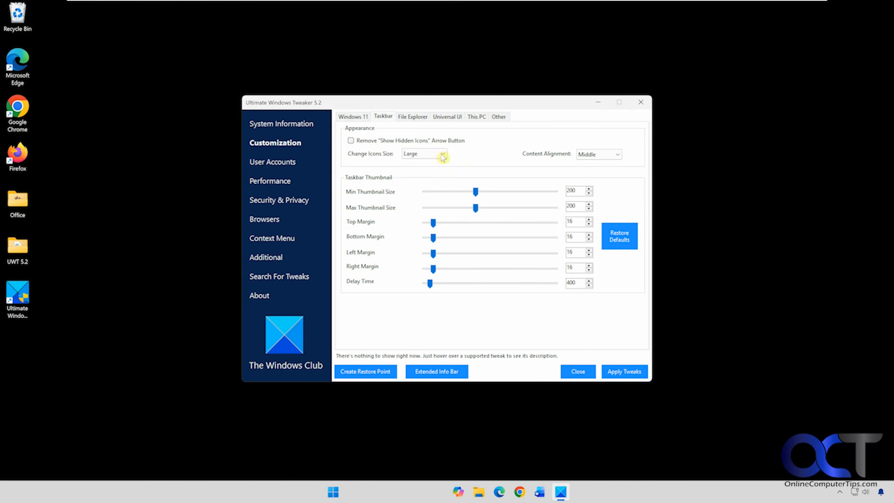
Check the tweaker's taskbar thumbnail preview and set the taskbar icon size back to Medium.
{"action": "left_click", "coordinate": [582, 487]}
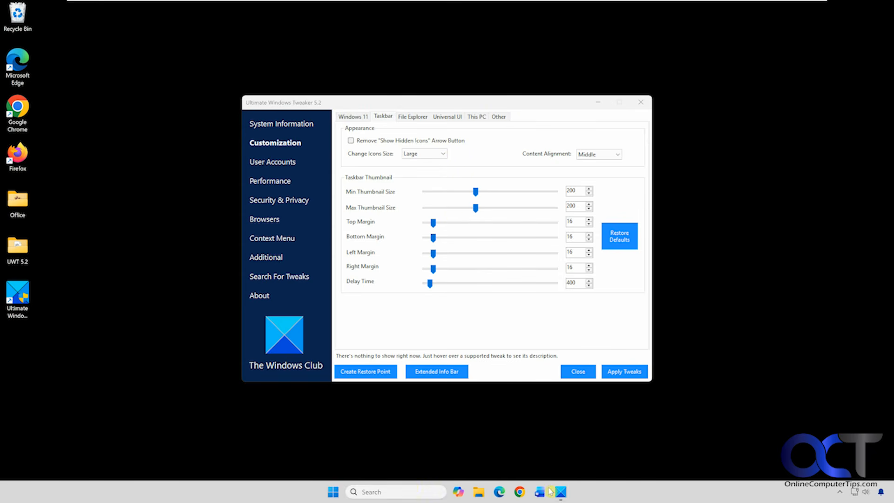
{"action": "mouse_move", "coordinate": [560, 492]}
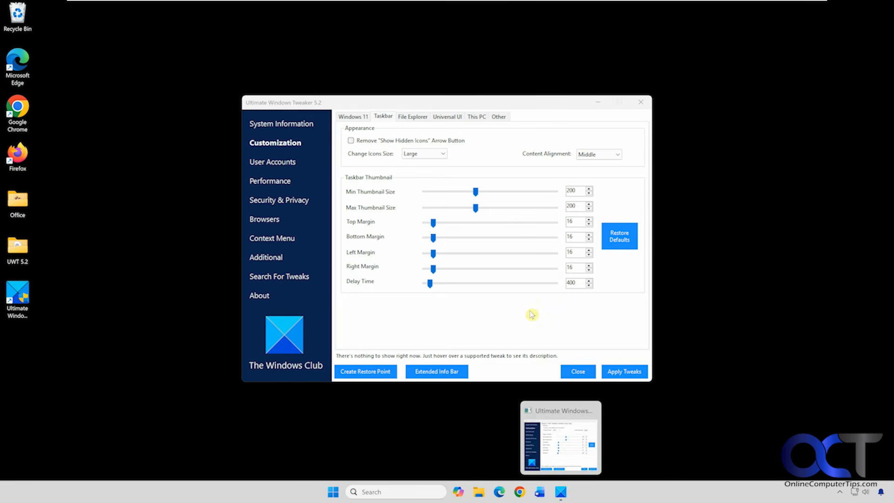
{"action": "left_click", "coordinate": [440, 153]}
{"action": "left_click", "coordinate": [433, 170]}
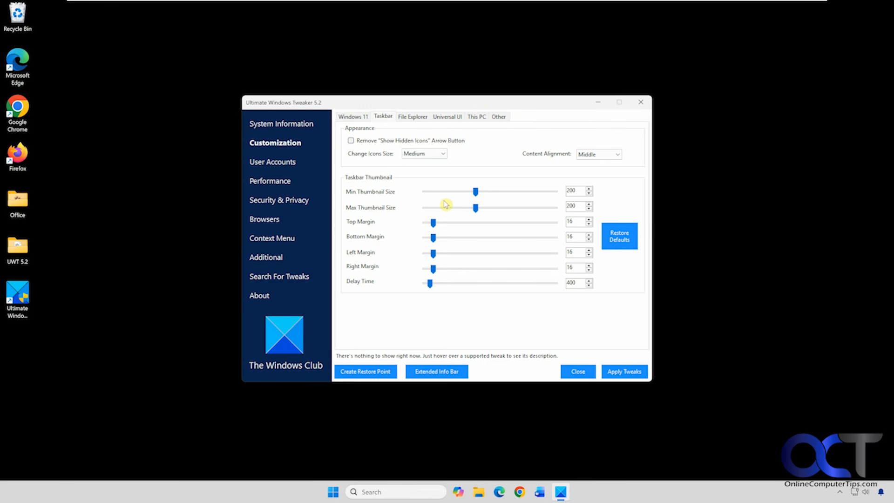
Remove the shortcut arrows from shortcut icons using the File Explorer tweaks.
{"action": "left_click", "coordinate": [406, 116]}
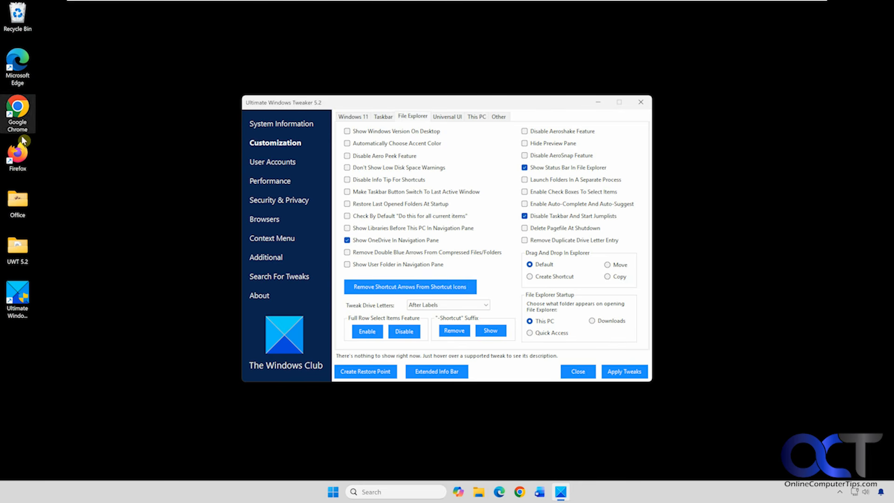
{"action": "left_click", "coordinate": [401, 288]}
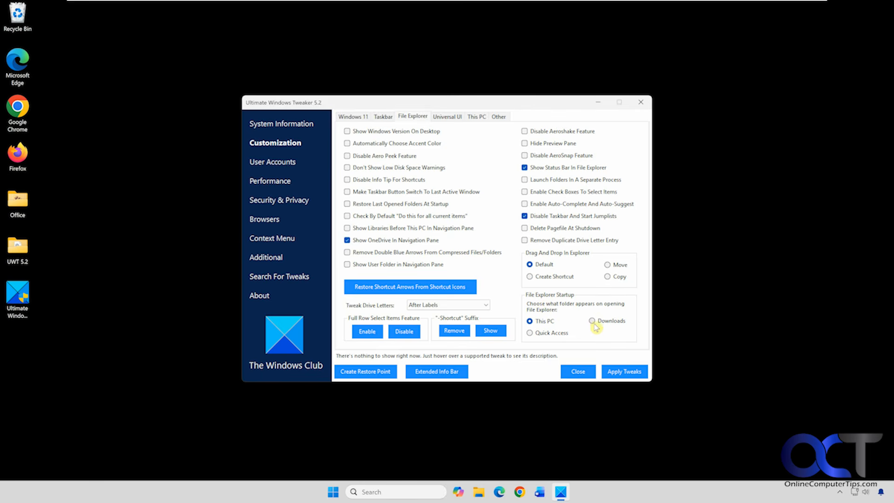
Apply Downloads as the File Explorer startup folder and check it in a new File Explorer window.
{"action": "left_click", "coordinate": [623, 371]}
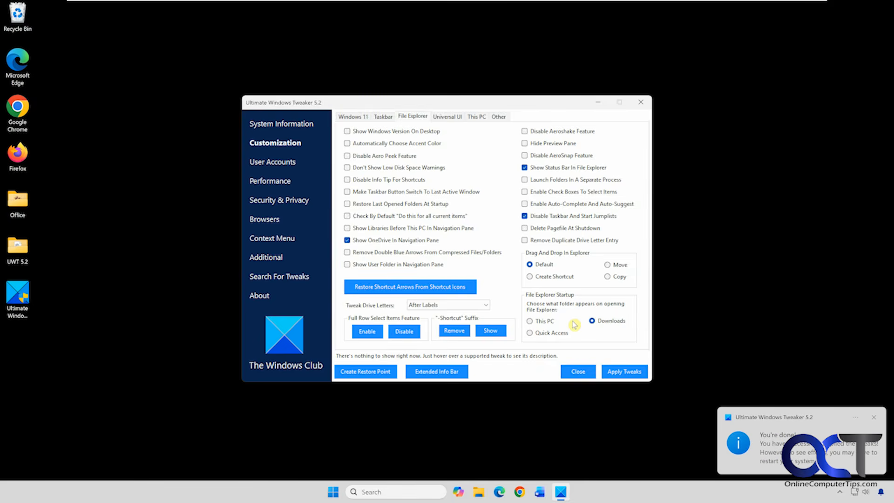
{"action": "left_click", "coordinate": [485, 328]}
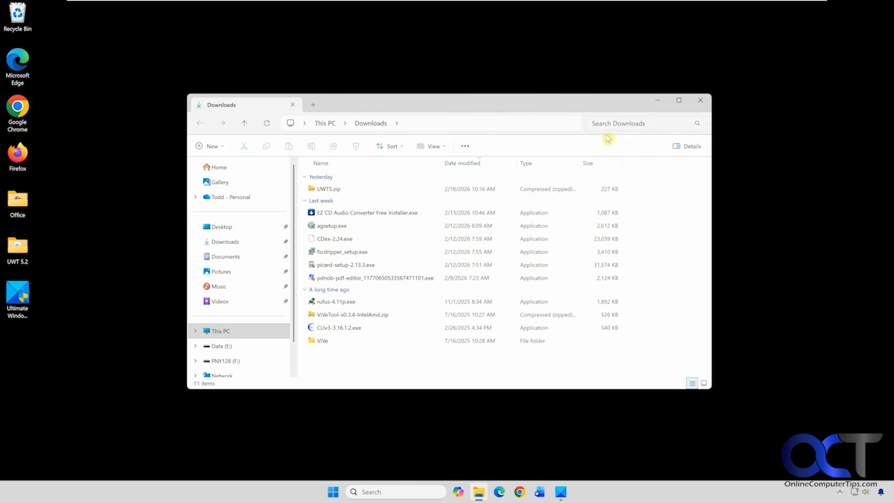
{"action": "left_click", "coordinate": [700, 101]}
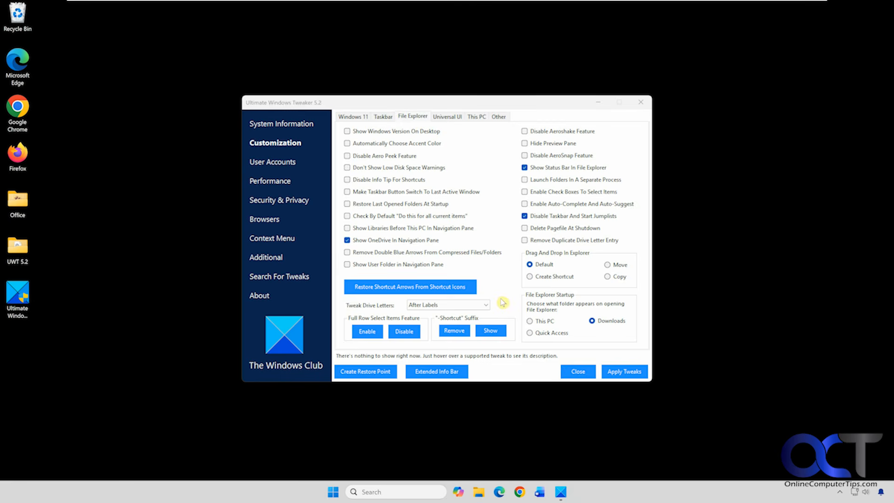
Set the File Explorer startup folder back to This PC, and add Power Options to This PC, applying the tweaks.
{"action": "left_click", "coordinate": [530, 321]}
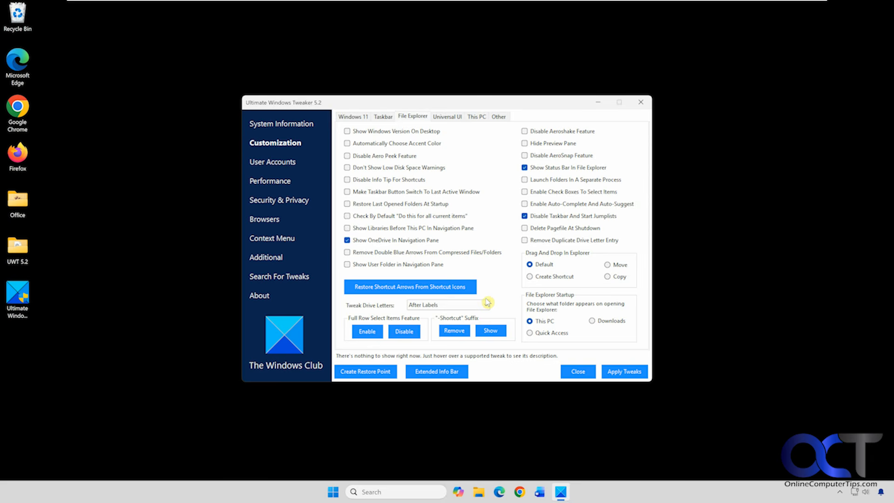
{"action": "left_click", "coordinate": [446, 117]}
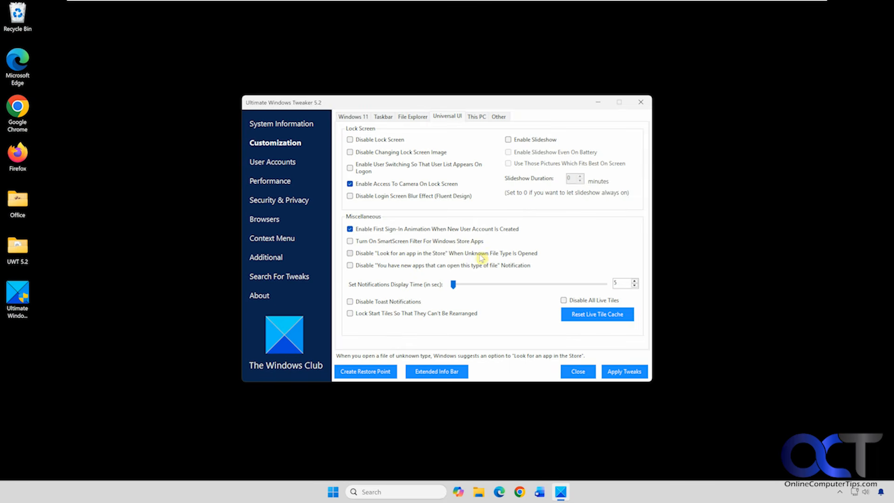
{"action": "left_click", "coordinate": [477, 116]}
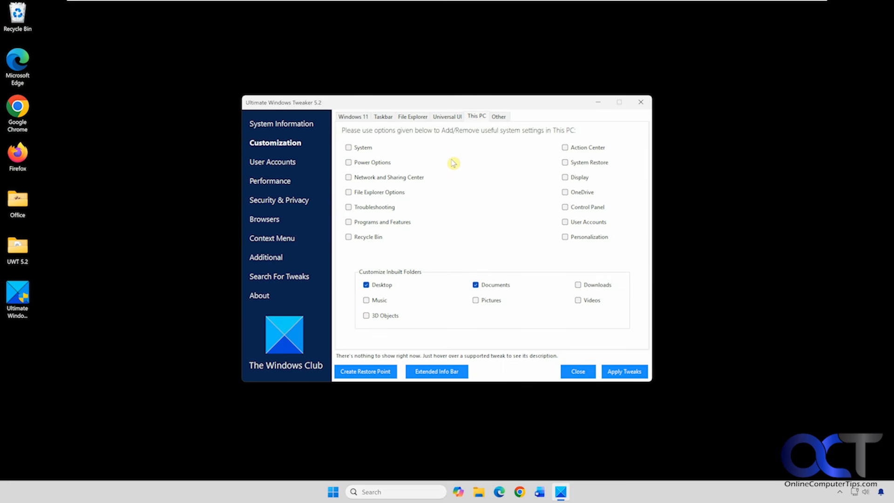
{"action": "left_click", "coordinate": [350, 163]}
{"action": "left_click", "coordinate": [621, 371]}
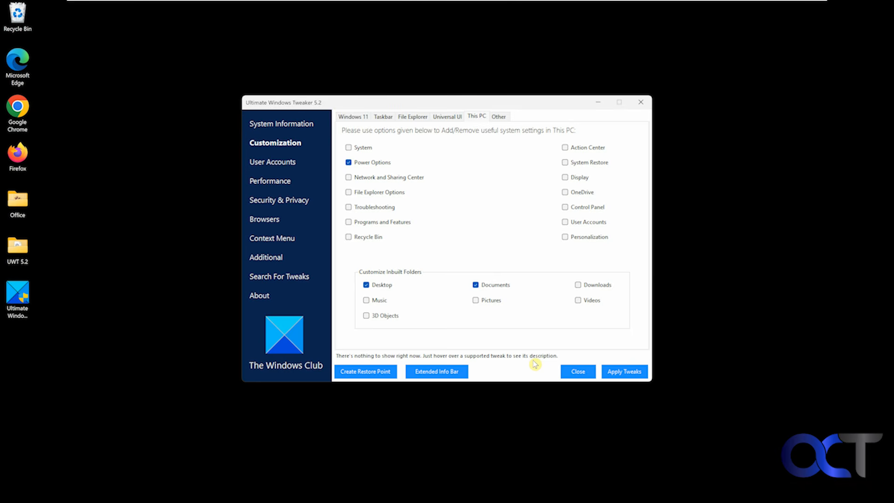
Try to restart the Windows shell by starting explorer.exe as a new task in Task Manager, and close Task Manager.
{"action": "key", "text": "ctrl+alt+Delete"}
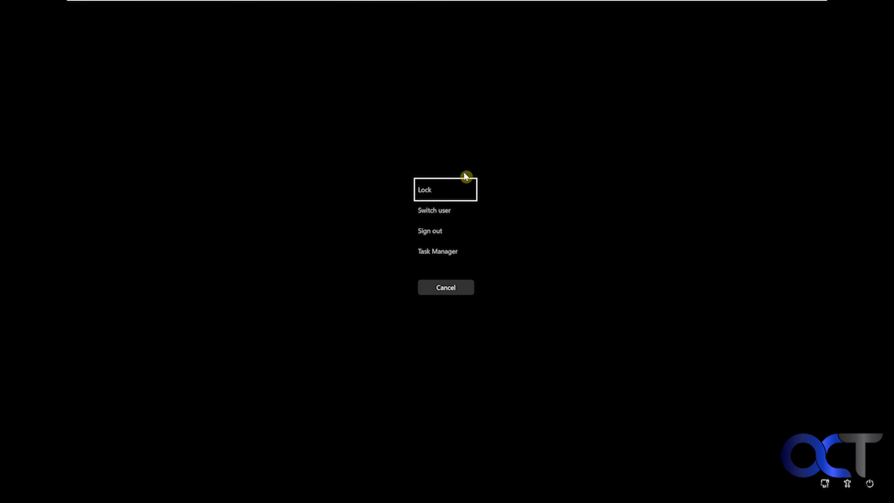
{"action": "left_click", "coordinate": [448, 252]}
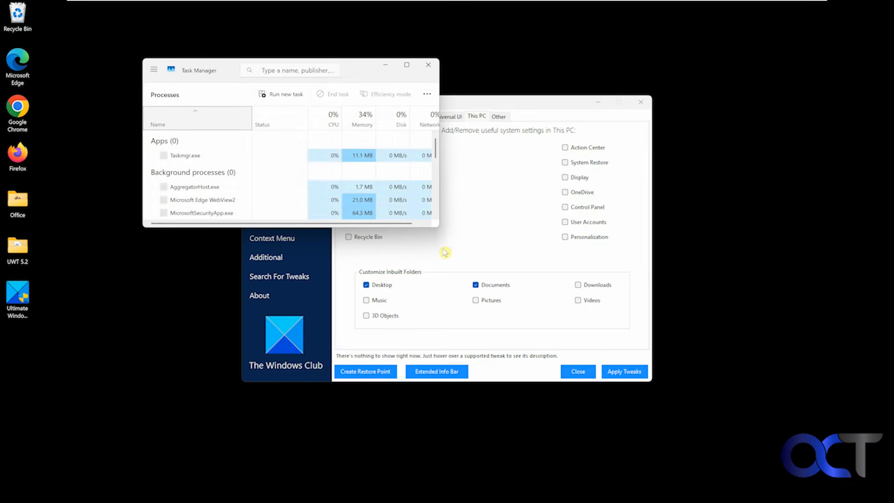
{"action": "left_click", "coordinate": [296, 96]}
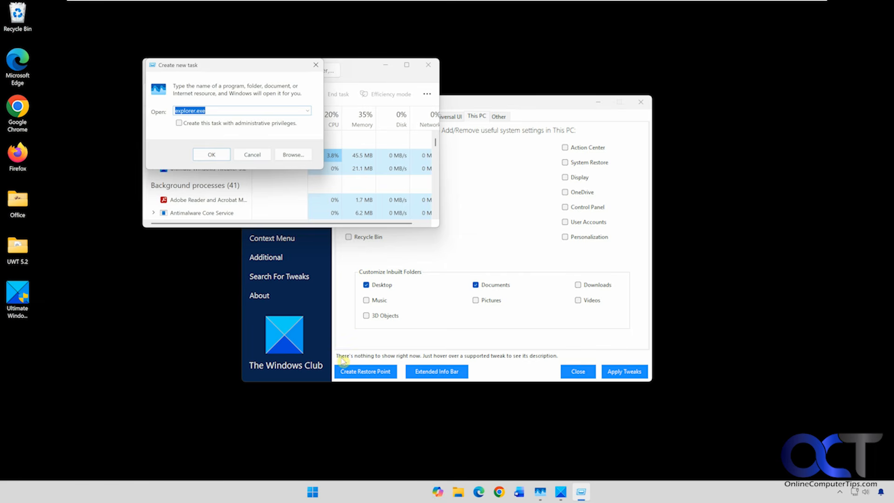
{"action": "left_click", "coordinate": [316, 65]}
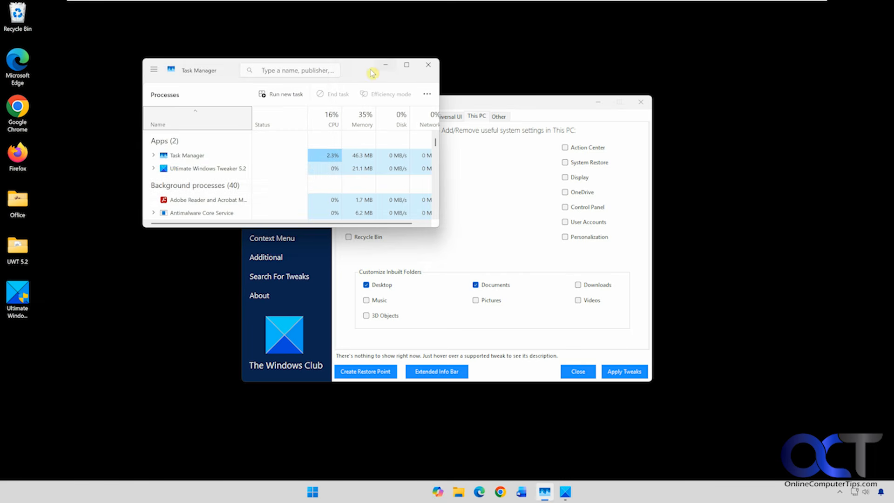
{"action": "left_click", "coordinate": [428, 65]}
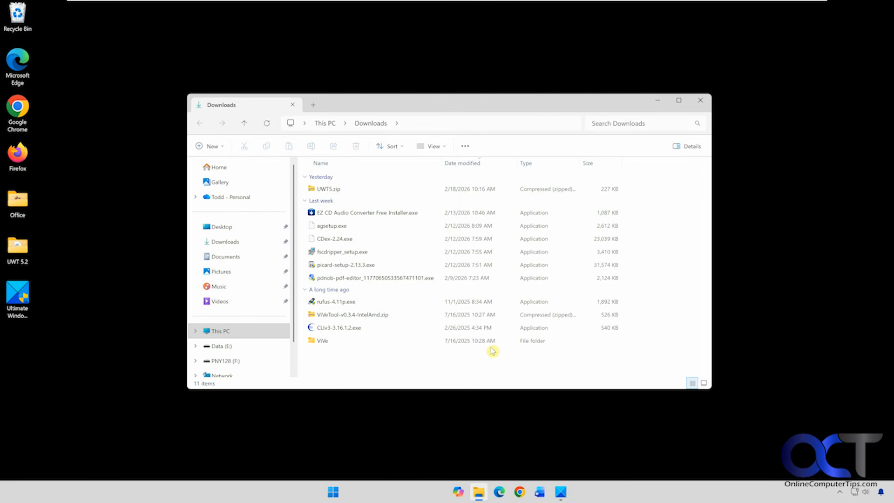
Check This PC in File Explorer for the Power Options entry, and clear the Power Options tweak.
{"action": "left_click", "coordinate": [221, 331]}
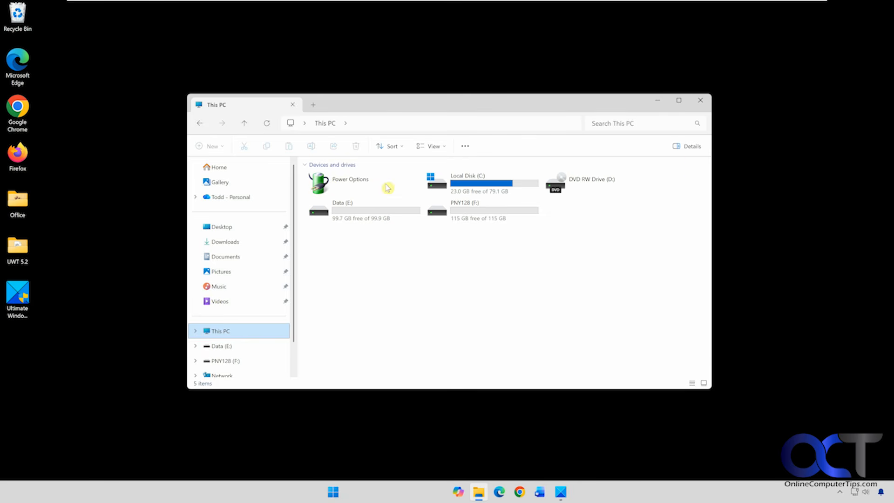
{"action": "left_click", "coordinate": [700, 101]}
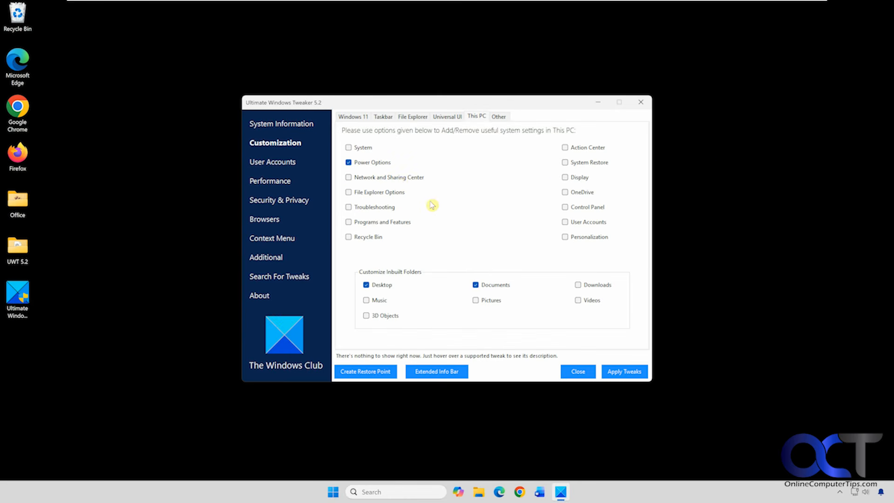
{"action": "left_click", "coordinate": [348, 163]}
Review the Other customization tweaks, including the help for Hide folder merge conflicts.
{"action": "left_click", "coordinate": [499, 116]}
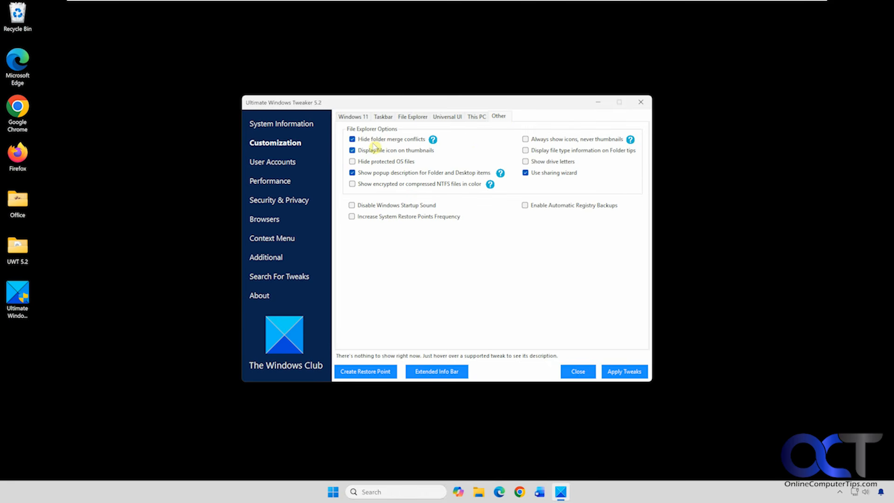
{"action": "left_click", "coordinate": [432, 140]}
Enable the built-in Administrator account from the User Accounts tweaks and check the list of other users for it.
{"action": "left_click", "coordinate": [286, 163]}
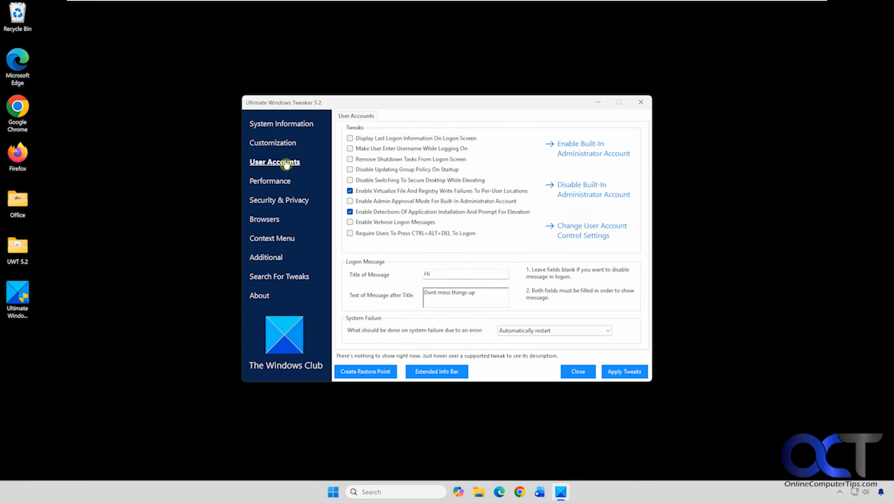
{"action": "left_click", "coordinate": [567, 152]}
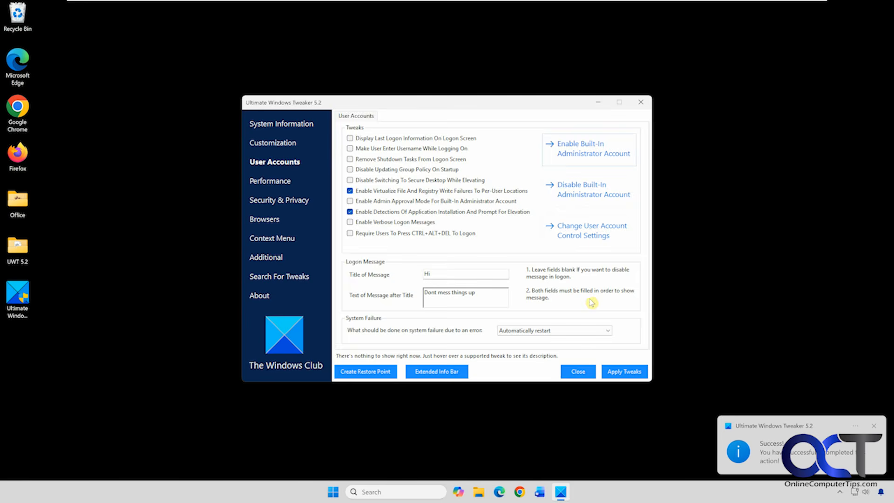
{"action": "left_click", "coordinate": [333, 492]}
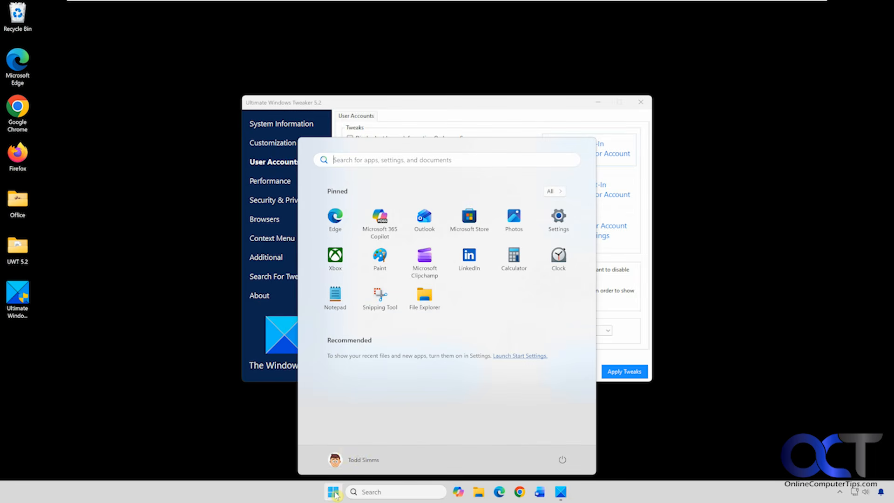
{"action": "left_click", "coordinate": [359, 459]}
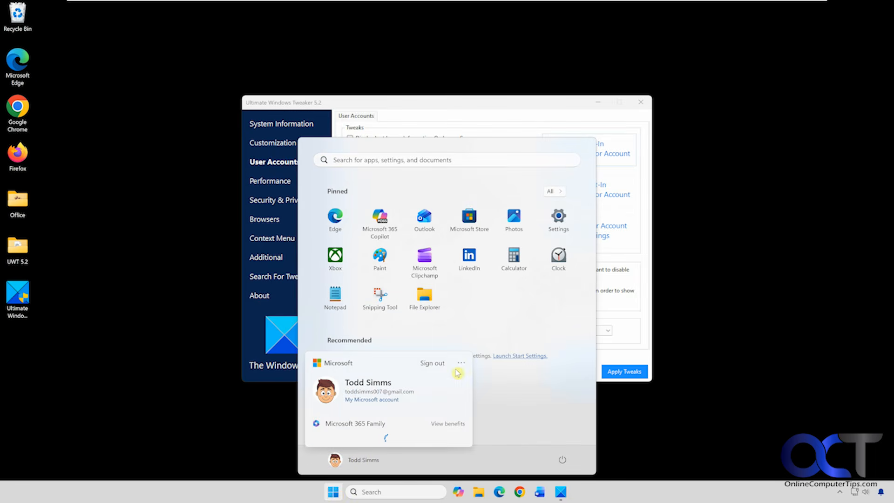
{"action": "left_click", "coordinate": [462, 363]}
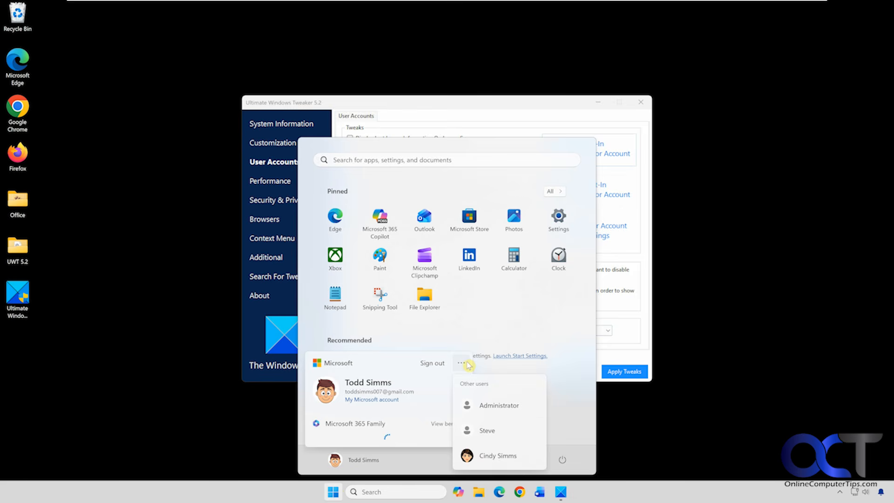
{"action": "left_click", "coordinate": [619, 356]}
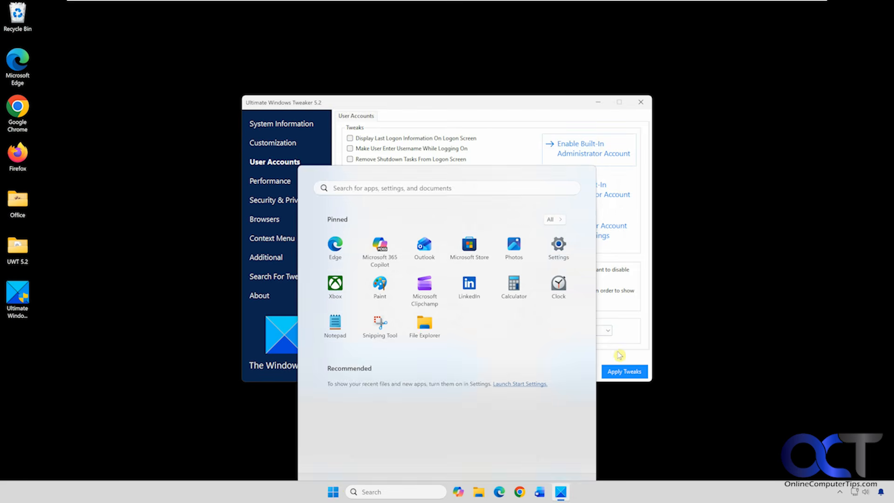
Disable the built-in Administrator account and check the list of other users again.
{"action": "left_click", "coordinate": [595, 199]}
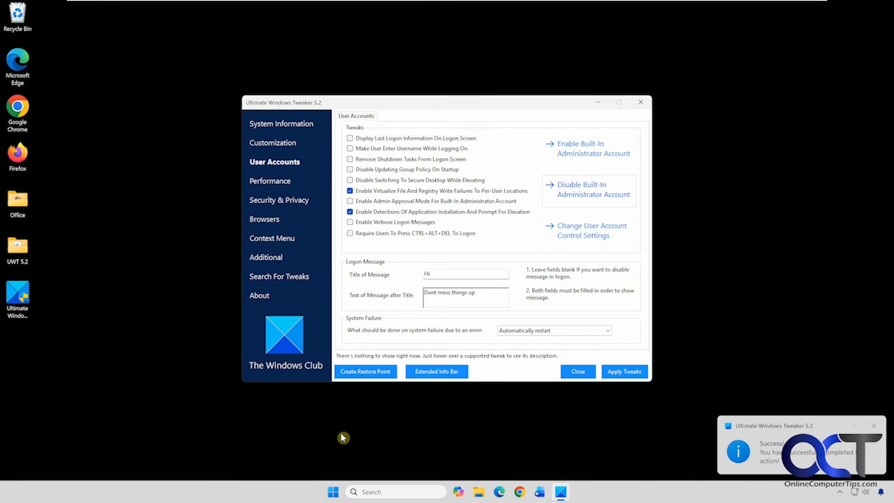
{"action": "left_click", "coordinate": [335, 492]}
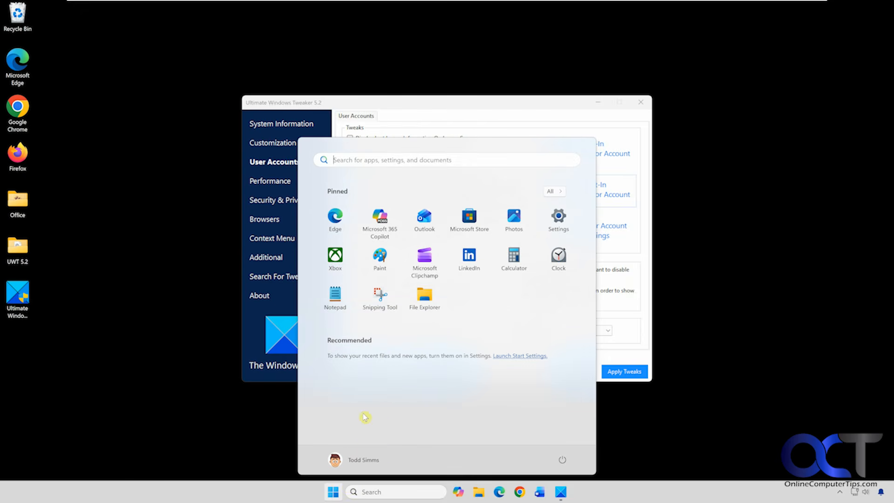
{"action": "left_click", "coordinate": [367, 461]}
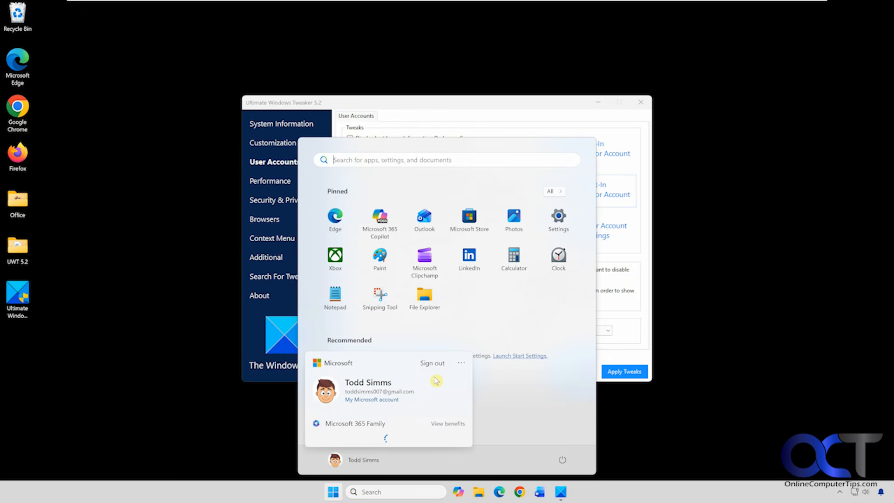
{"action": "left_click", "coordinate": [461, 364]}
{"action": "left_click", "coordinate": [512, 326]}
{"action": "left_click", "coordinate": [569, 113]}
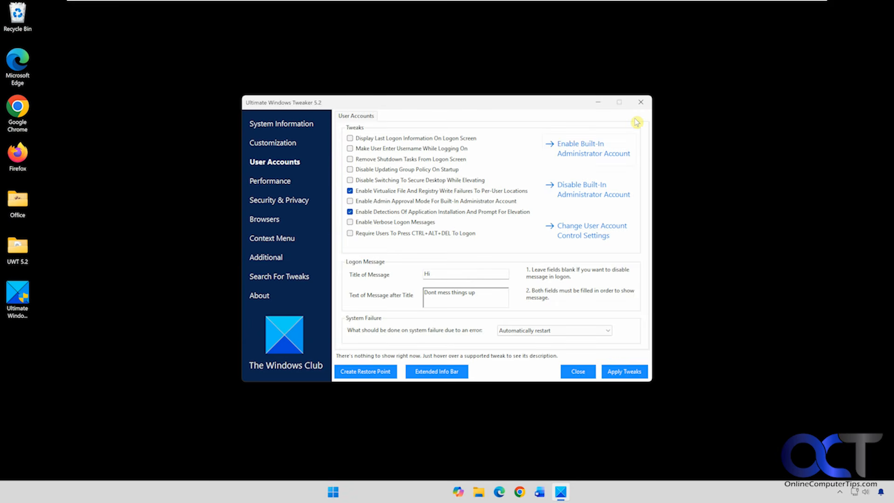
Close the tweaker, acknowledging the restart recommendation, and sign out of Windows.
{"action": "left_click", "coordinate": [641, 106]}
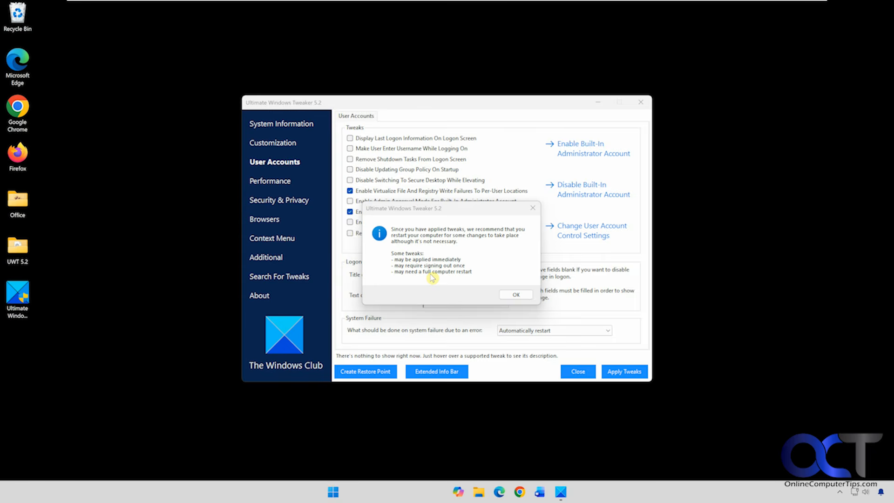
{"action": "left_click", "coordinate": [512, 294]}
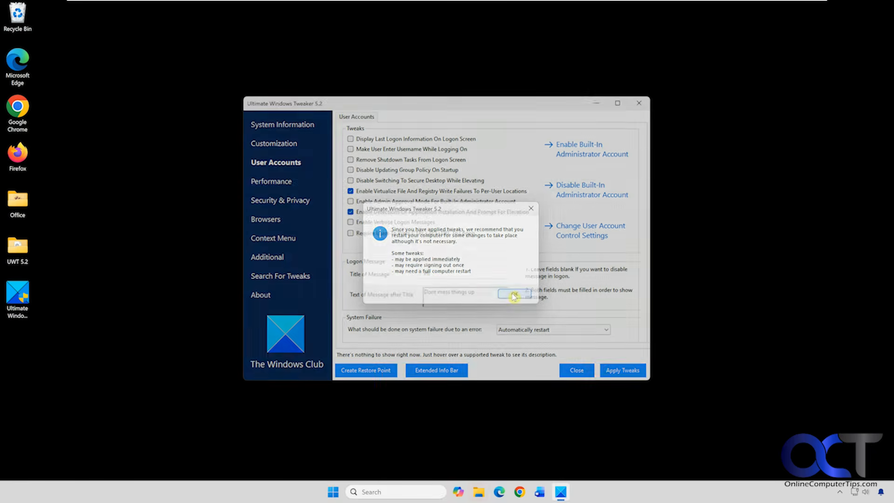
{"action": "left_click", "coordinate": [343, 492]}
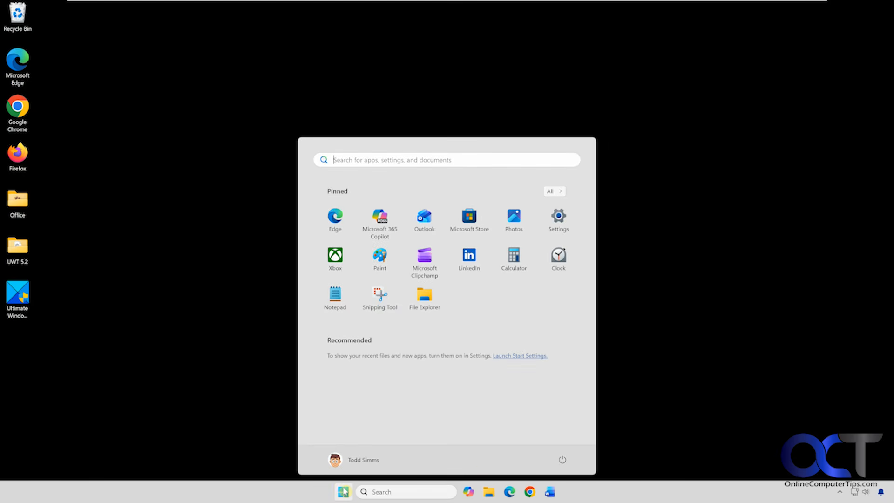
{"action": "left_click", "coordinate": [364, 461]}
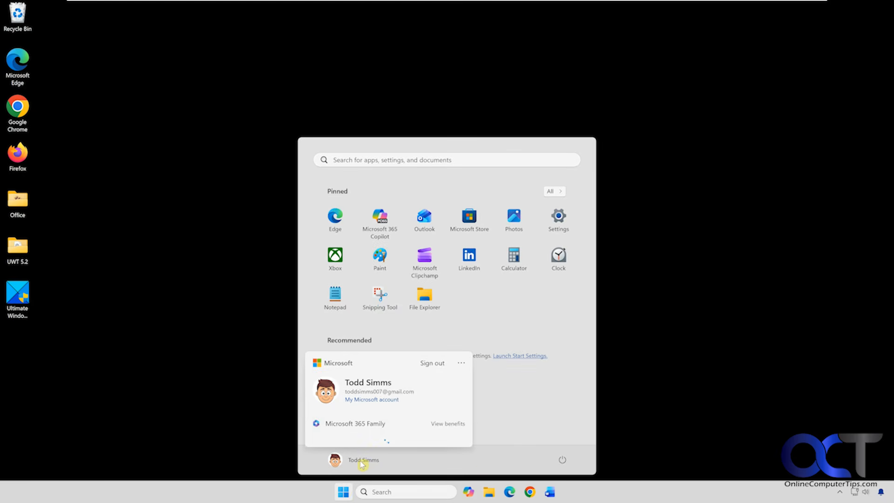
{"action": "left_click", "coordinate": [433, 363]}
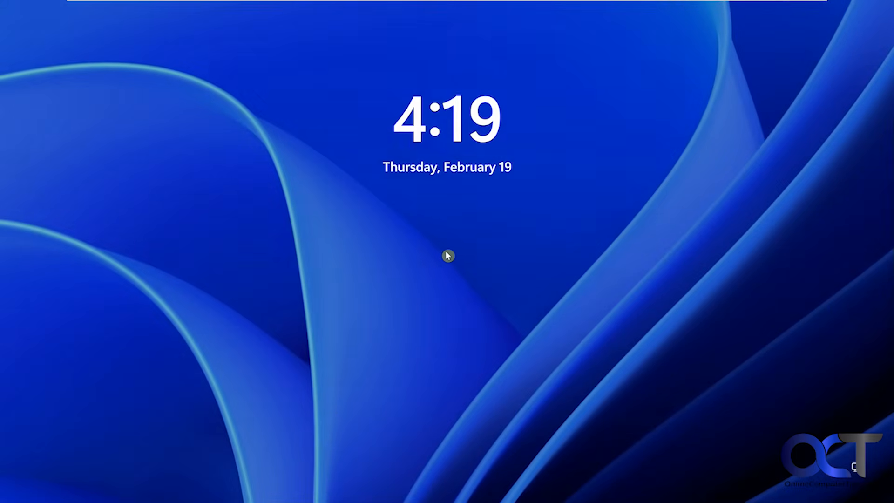
Acknowledge the custom logon message and sign back in to Windows with the account PIN.
{"action": "left_click", "coordinate": [445, 250]}
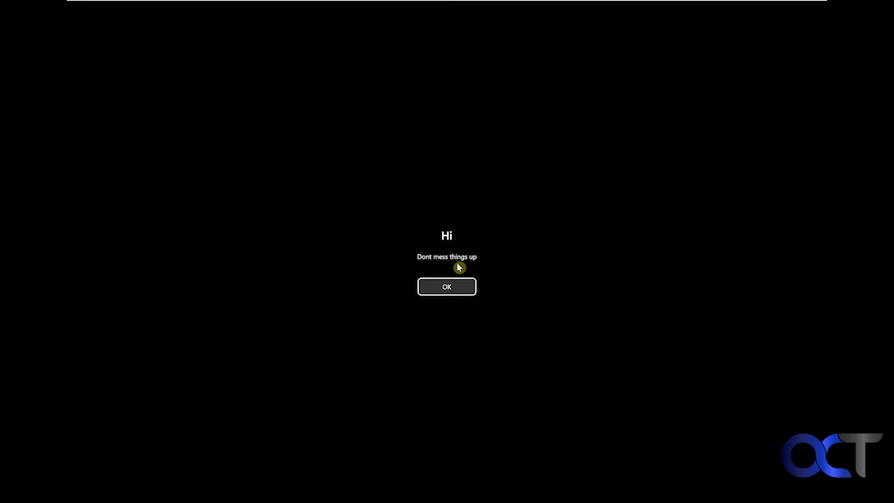
{"action": "left_click", "coordinate": [449, 286]}
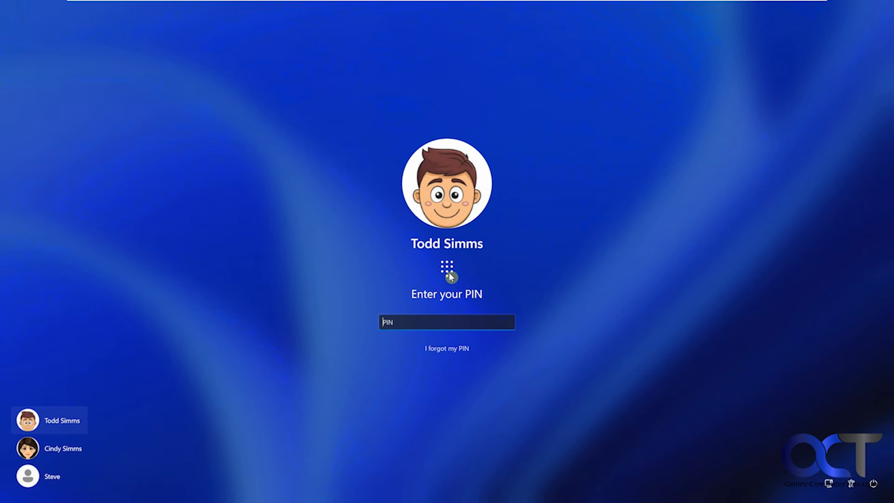
{"action": "type", "text": "••••"}
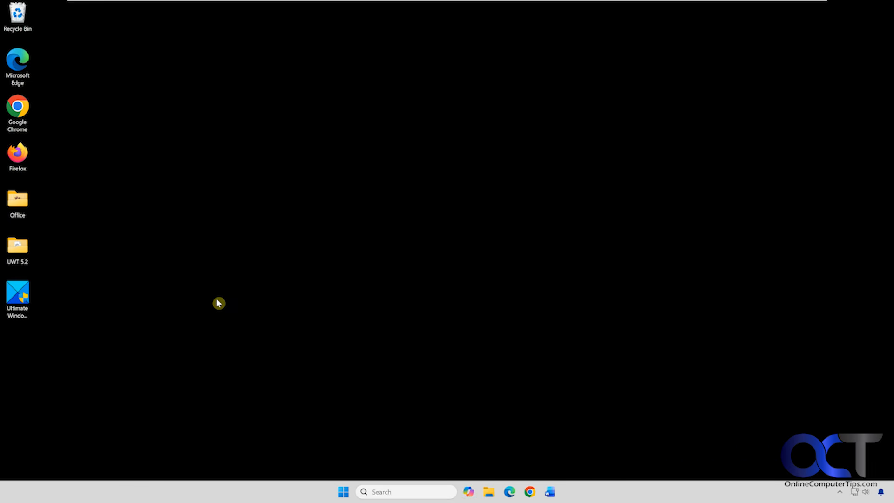
Reopen Ultimate Windows Tweaker and examine the system failure choices in User Accounts and the Performance tweaks.
{"action": "double_click", "coordinate": [23, 304]}
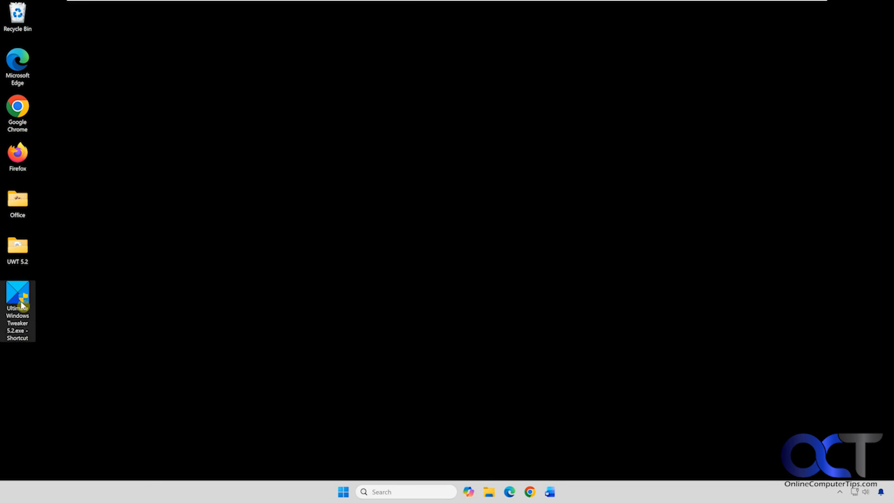
{"action": "left_click", "coordinate": [393, 324]}
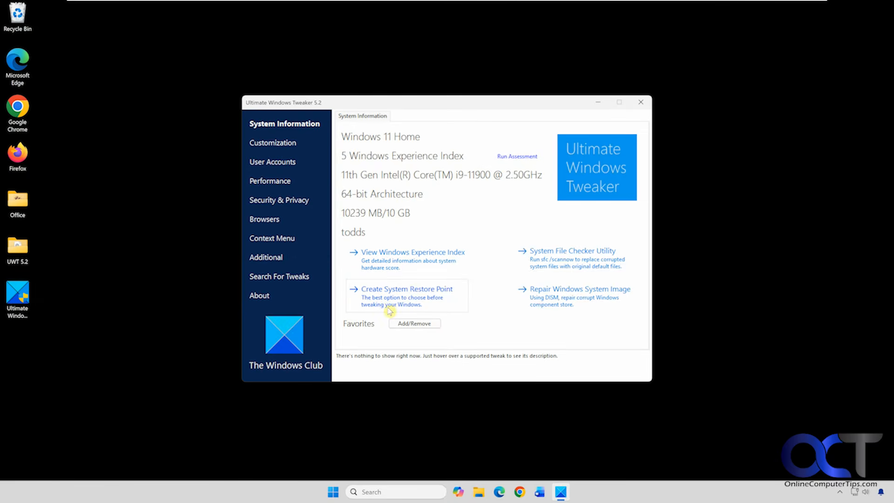
{"action": "left_click", "coordinate": [281, 166]}
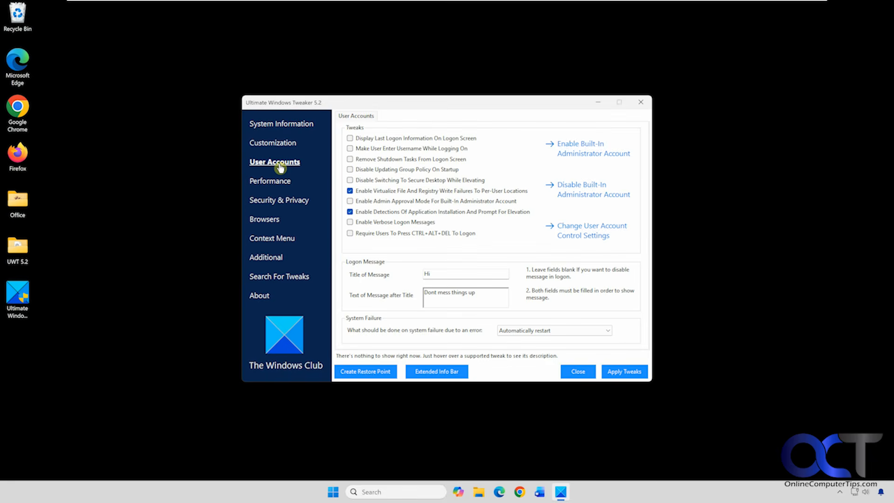
{"action": "left_click", "coordinate": [526, 331]}
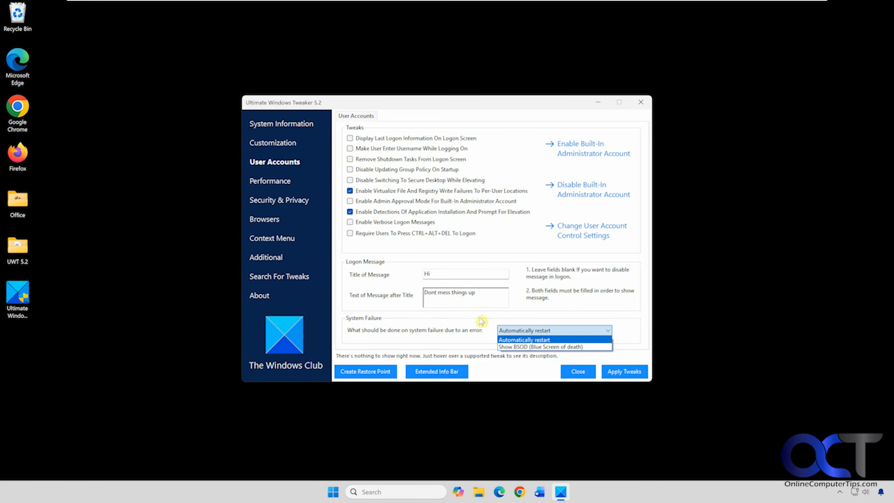
{"action": "left_click", "coordinate": [282, 182]}
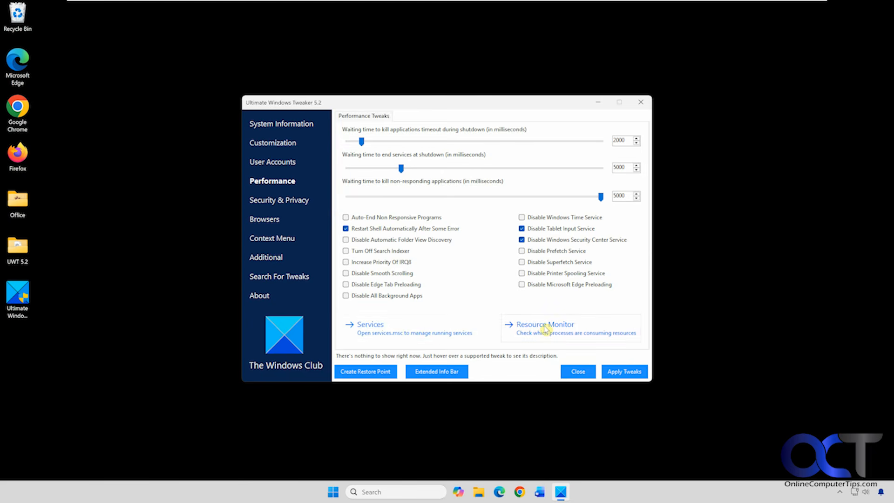
View the Security & Privacy tweaks and test Disable Registry Editor by searching Windows for "reged" and launching Registry Editor.
{"action": "left_click", "coordinate": [295, 203]}
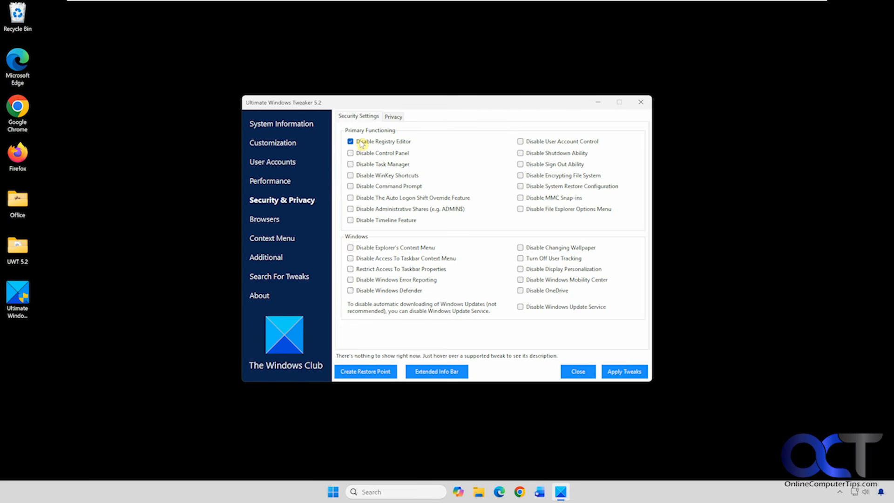
{"action": "left_click", "coordinate": [411, 492]}
{"action": "type", "text": "reged"}
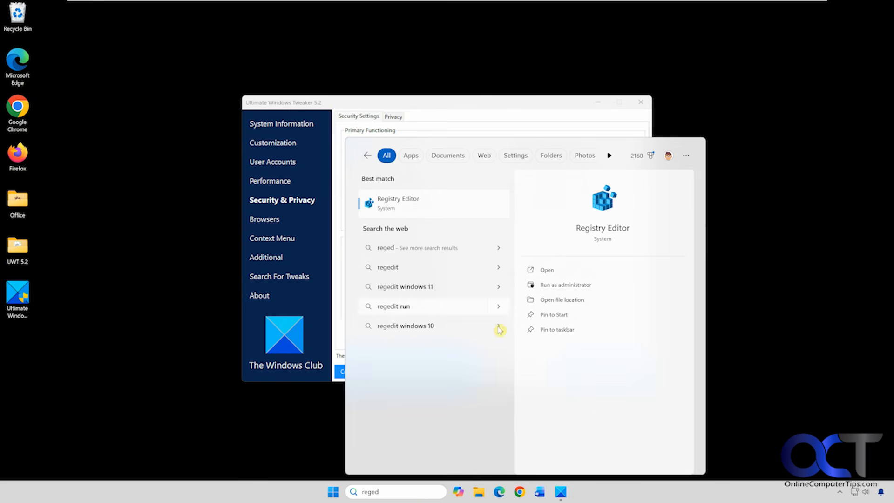
{"action": "left_click", "coordinate": [401, 207]}
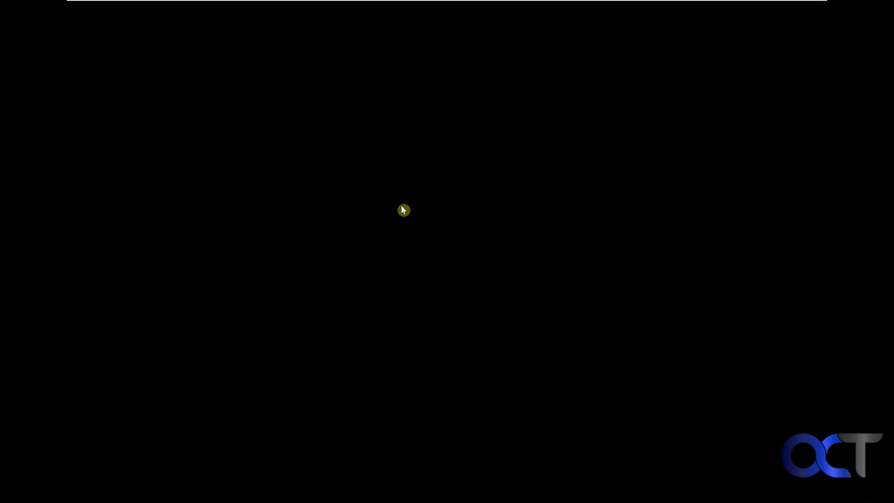
{"action": "left_click", "coordinate": [413, 319]}
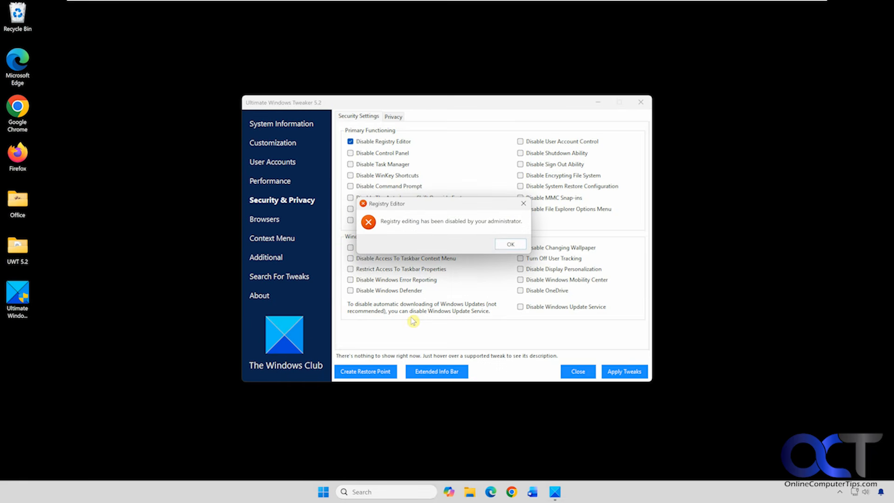
Dismiss the Registry Editor error, then switch off Disable Registry Editor, enable Disable Changing Wallpaper, and apply the tweaks.
{"action": "left_click", "coordinate": [511, 244]}
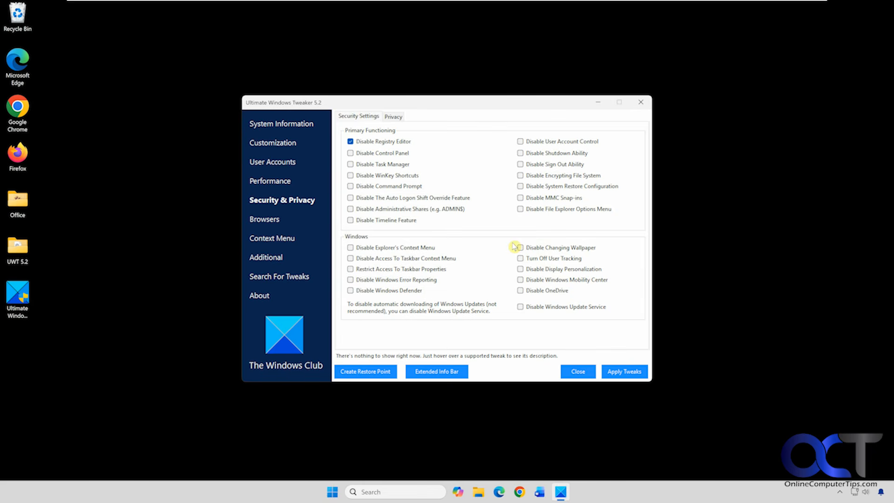
{"action": "left_click", "coordinate": [351, 141]}
{"action": "mouse_move", "coordinate": [396, 295]}
{"action": "left_click", "coordinate": [520, 247]}
{"action": "left_click", "coordinate": [619, 371]}
Open the desktop's Personalization settings, check whether the Background options can be changed, and close Settings.
{"action": "left_click", "coordinate": [678, 292]}
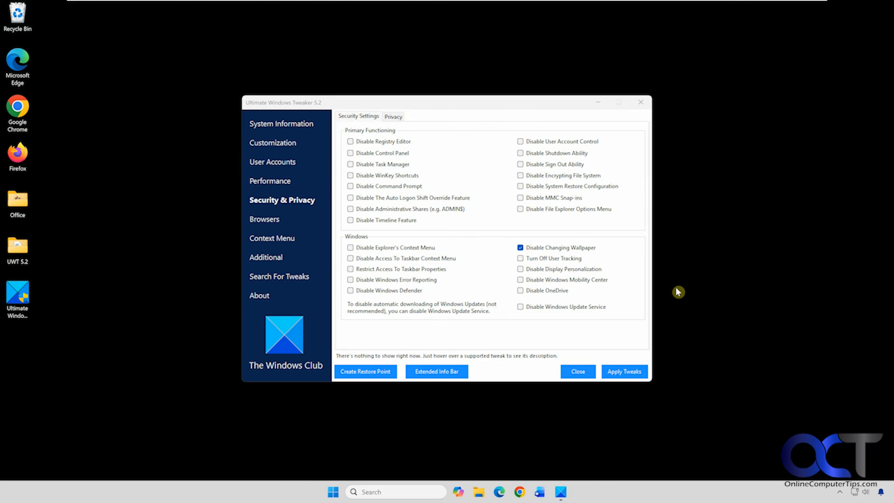
{"action": "right_click", "coordinate": [676, 292]}
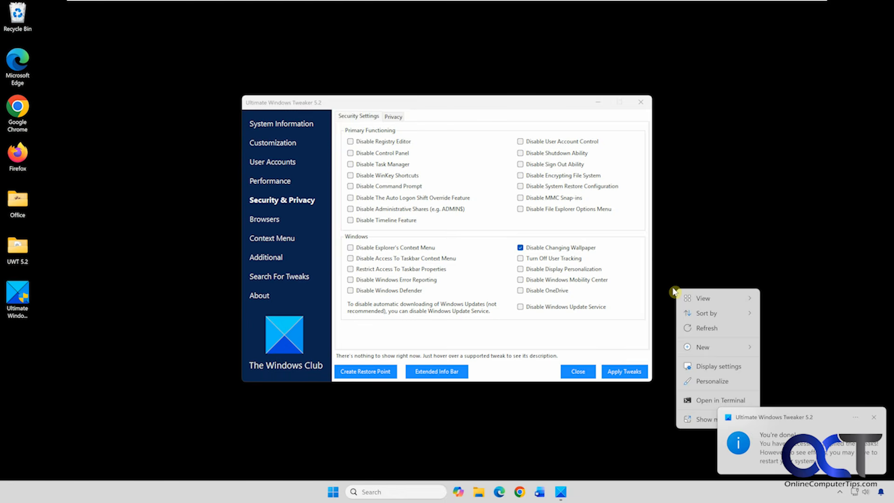
{"action": "left_click", "coordinate": [708, 382]}
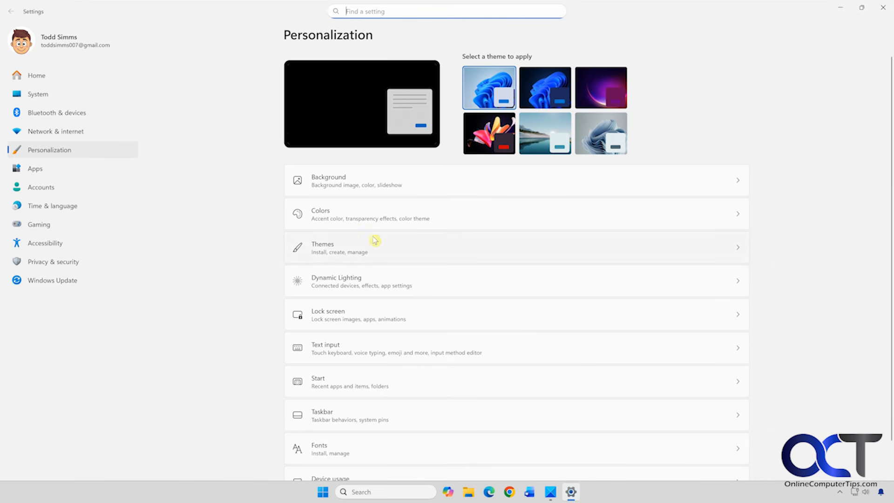
{"action": "left_click", "coordinate": [375, 185]}
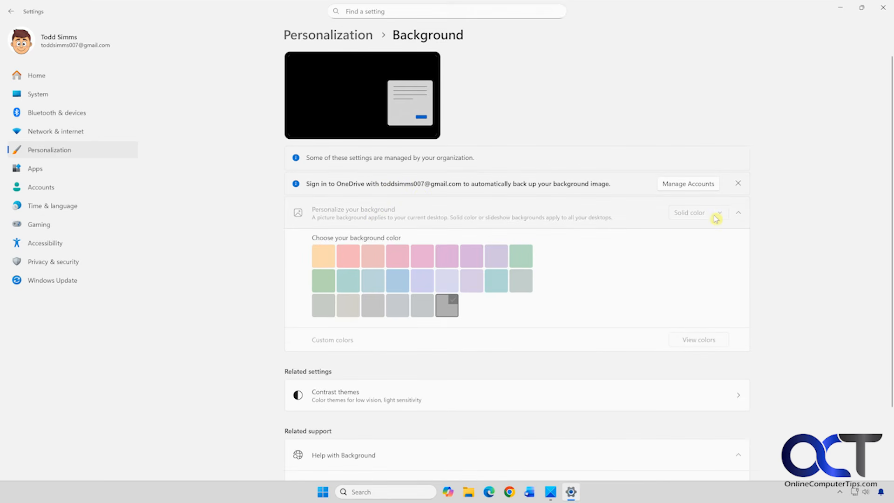
{"action": "left_click", "coordinate": [882, 10]}
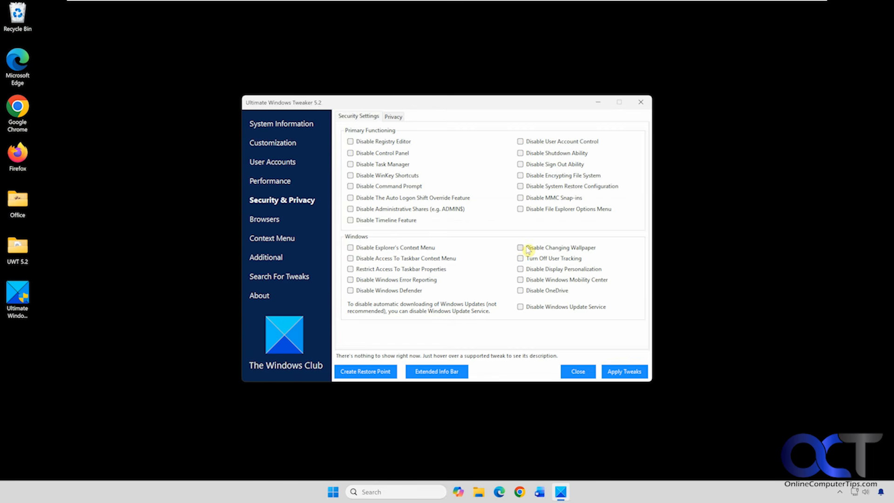
View the Browsers tweaks, and apply the News universal app to the desktop context menu in the Middle position.
{"action": "left_click", "coordinate": [272, 222]}
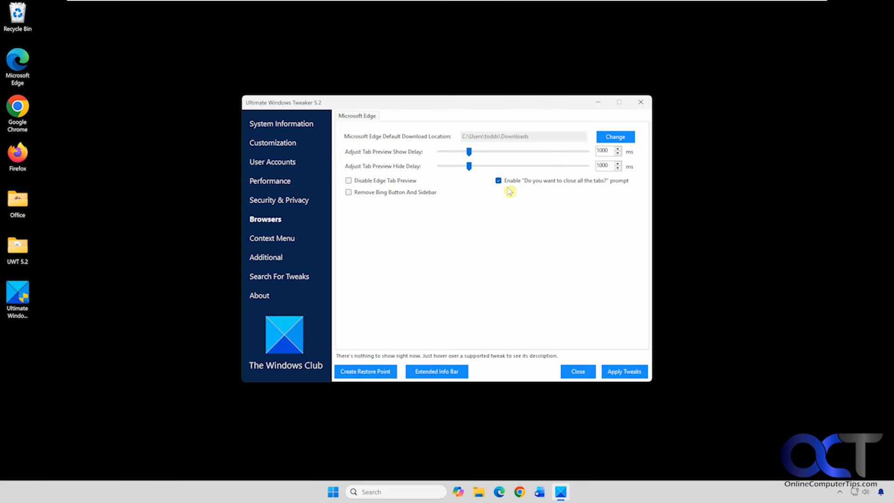
{"action": "left_click", "coordinate": [284, 239]}
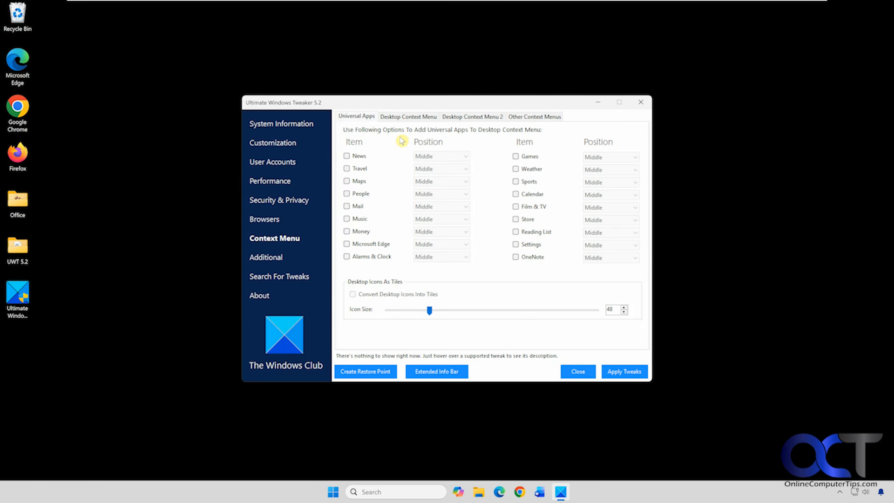
{"action": "left_click", "coordinate": [347, 156]}
{"action": "left_click", "coordinate": [622, 371]}
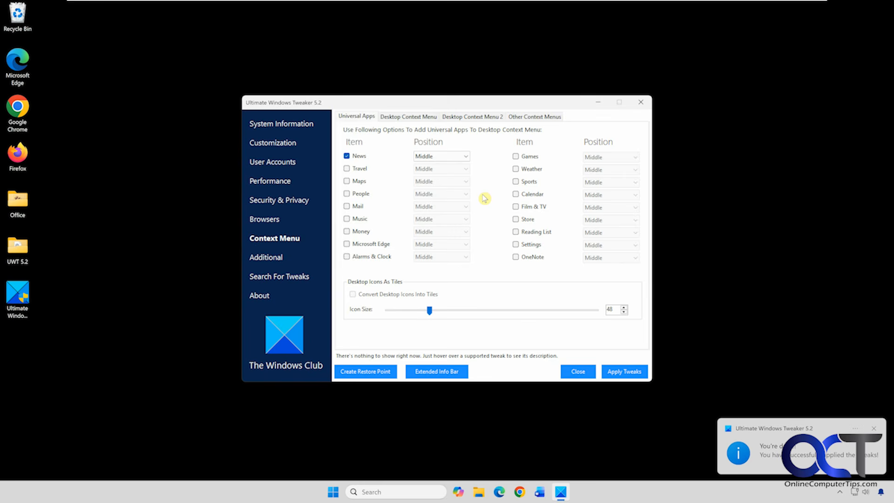
Inspect the desktop's extended context menu for the added entries, and deselect News in the Universal Apps tweaks.
{"action": "left_click", "coordinate": [157, 218]}
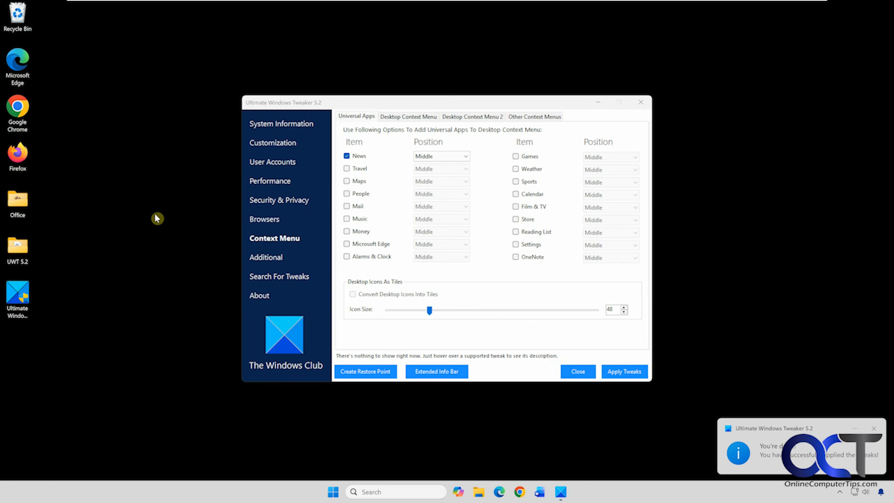
{"action": "right_click", "coordinate": [157, 218]}
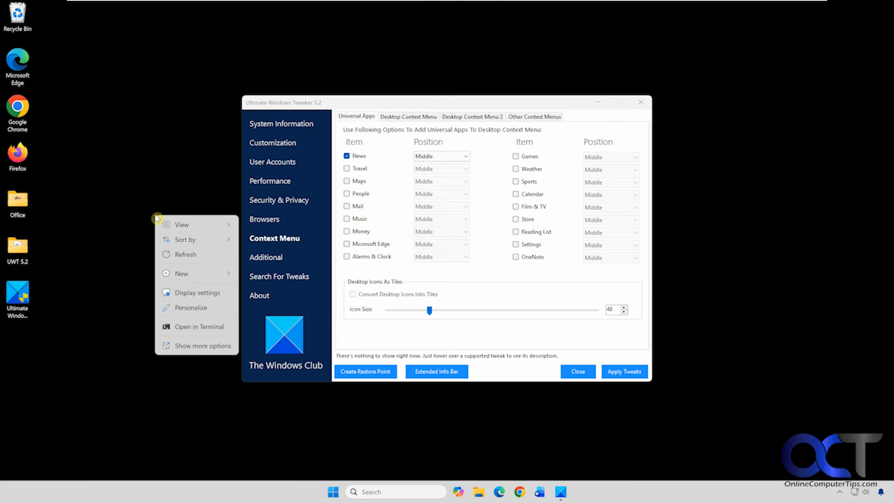
{"action": "left_click", "coordinate": [211, 347]}
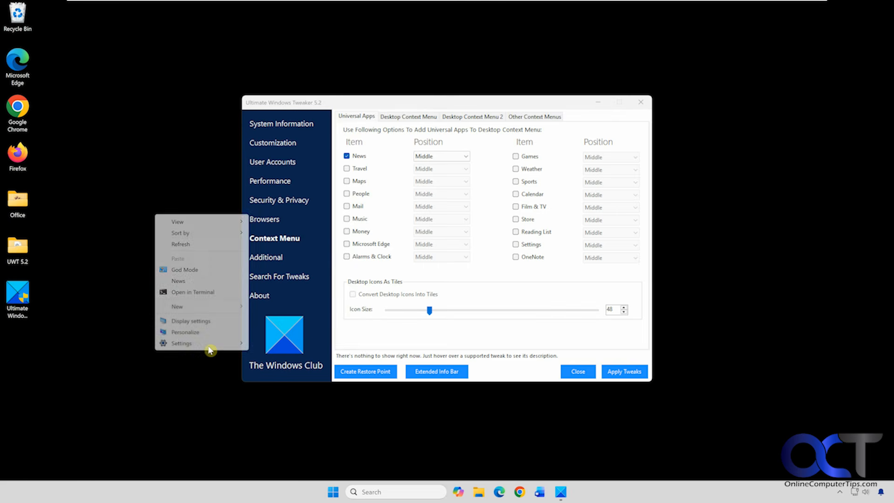
{"action": "mouse_move", "coordinate": [210, 348]}
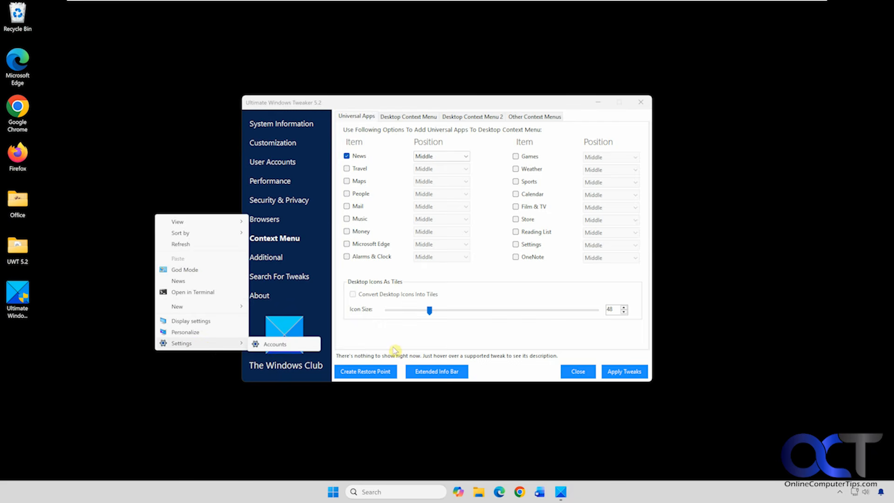
{"action": "left_click", "coordinate": [396, 349]}
{"action": "left_click", "coordinate": [347, 156]}
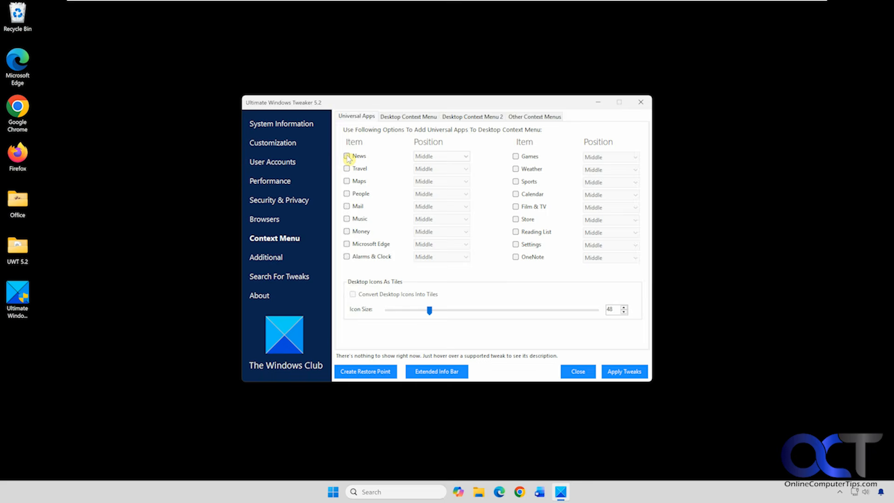
View the Desktop Context Menu tweaks and test God Mode from the desktop's extended context menu, closing the All Tasks window.
{"action": "left_click", "coordinate": [402, 117]}
{"action": "left_click", "coordinate": [401, 149]}
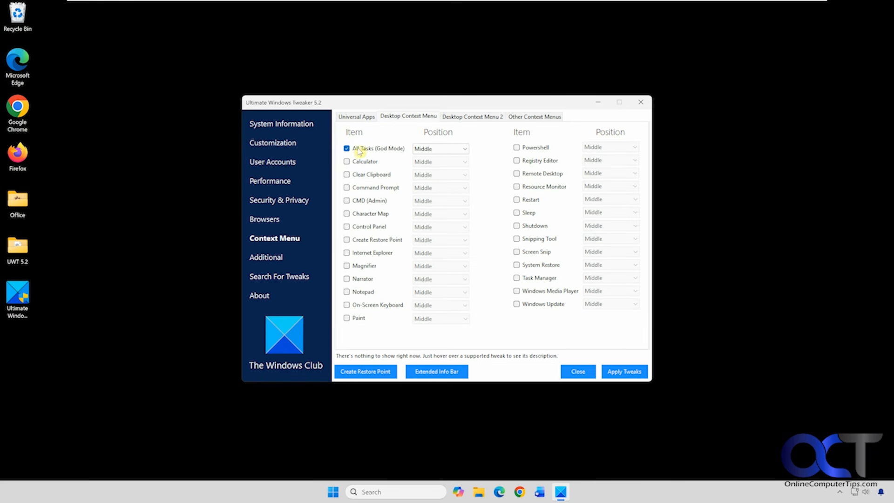
{"action": "right_click", "coordinate": [153, 187]}
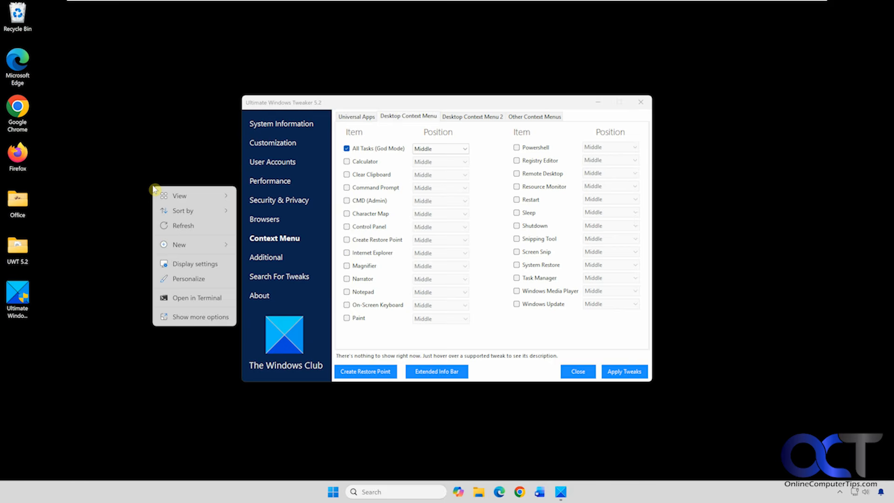
{"action": "left_click", "coordinate": [129, 206]}
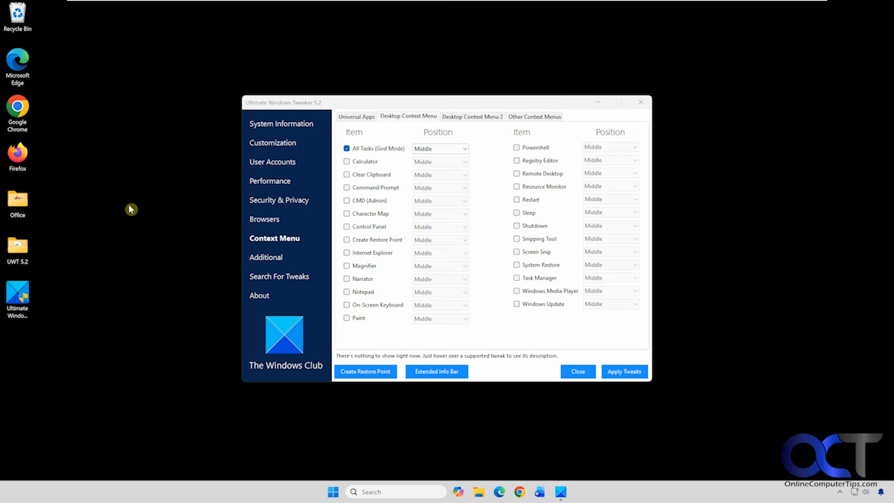
{"action": "right_click", "coordinate": [141, 204]}
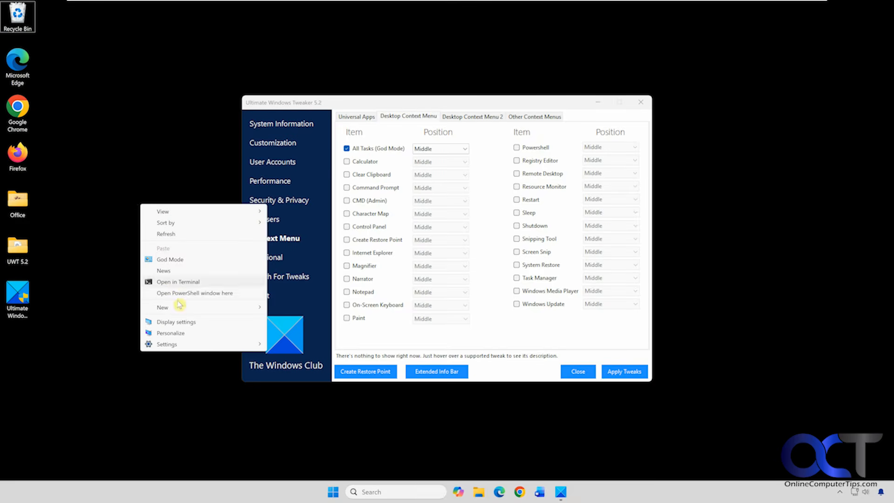
{"action": "left_click", "coordinate": [175, 259]}
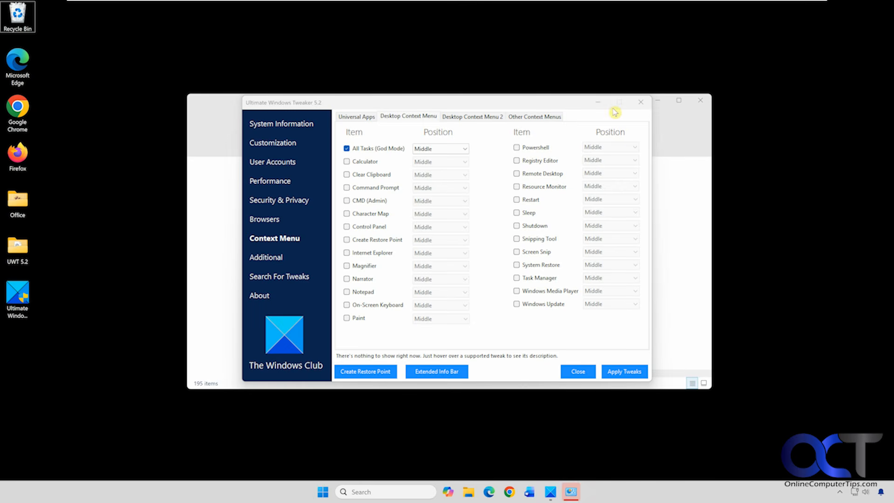
{"action": "left_click", "coordinate": [599, 102]}
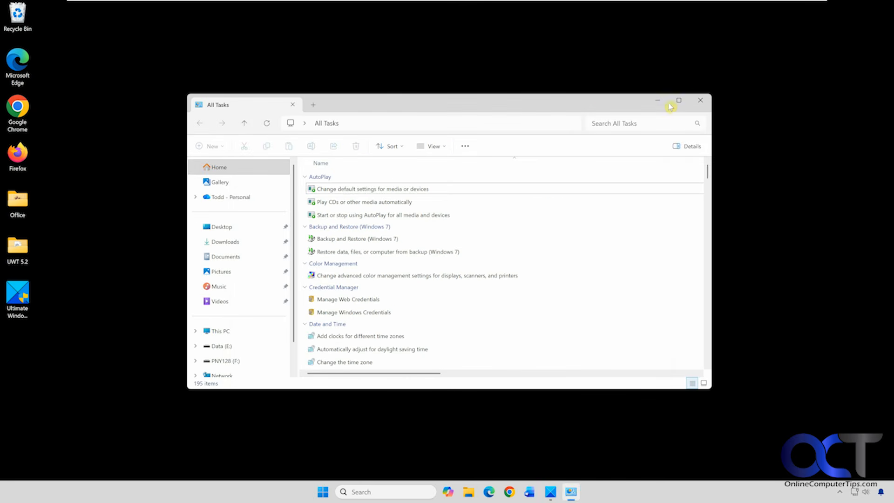
{"action": "left_click", "coordinate": [700, 100]}
{"action": "left_click", "coordinate": [561, 491]}
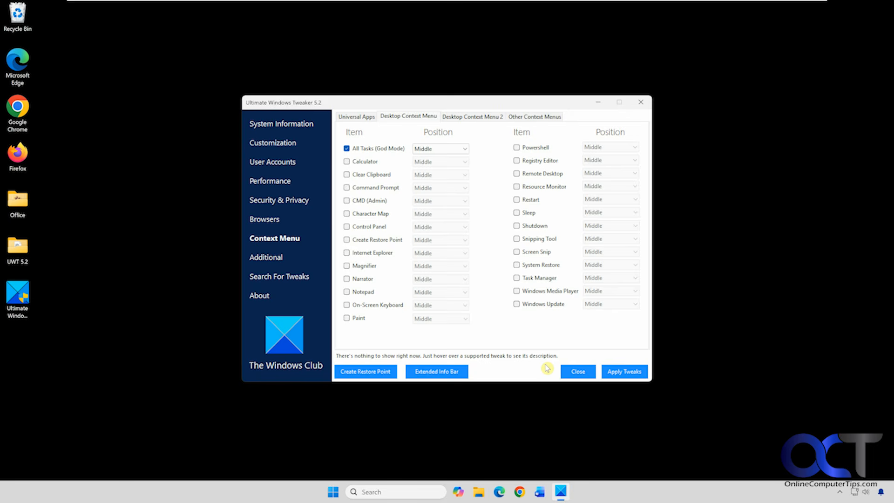
Deselect All Tasks (God Mode) from the desktop context menu items and Accounts from the Settings entries.
{"action": "left_click", "coordinate": [347, 149]}
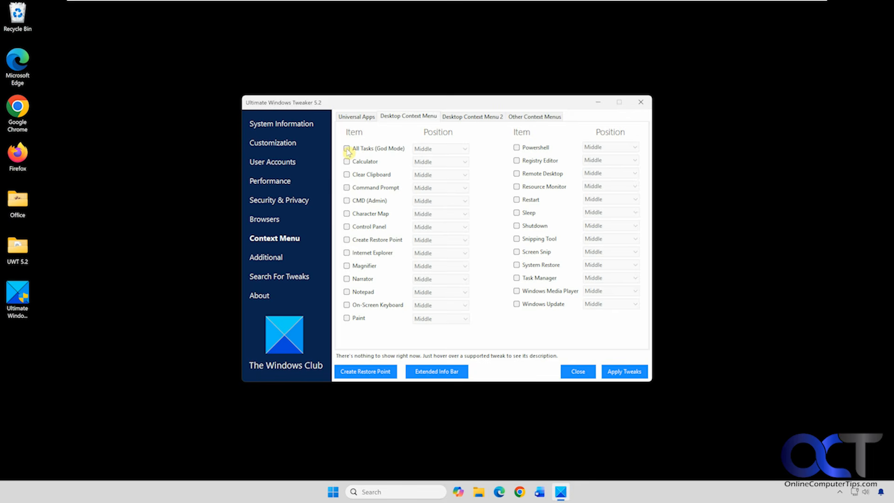
{"action": "left_click", "coordinate": [473, 117]}
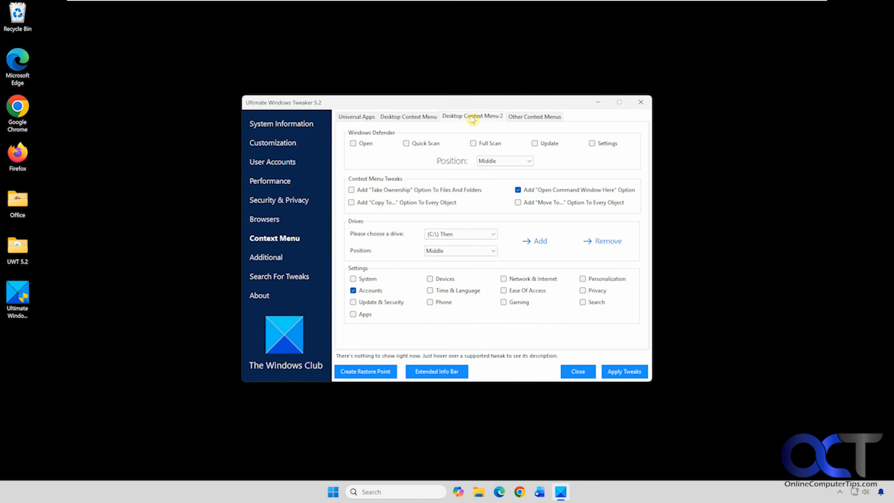
{"action": "left_click", "coordinate": [353, 291]}
Select Rich Text Format under Customize "New Menu" in the Other Context Menus tweaks and apply it.
{"action": "left_click", "coordinate": [529, 118]}
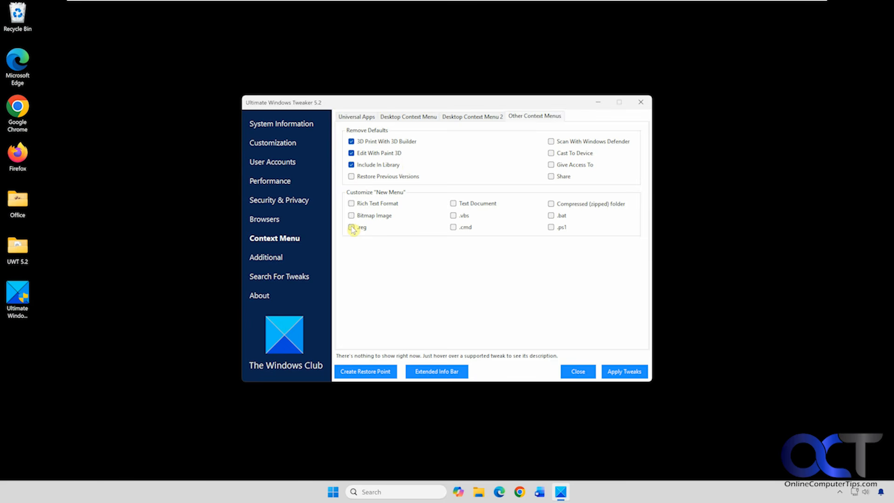
{"action": "left_click", "coordinate": [351, 203]}
{"action": "left_click", "coordinate": [613, 371]}
Inspect the file types offered for a new desktop item, and deselect Rich Text Format in the New Menu tweaks.
{"action": "left_click", "coordinate": [164, 240]}
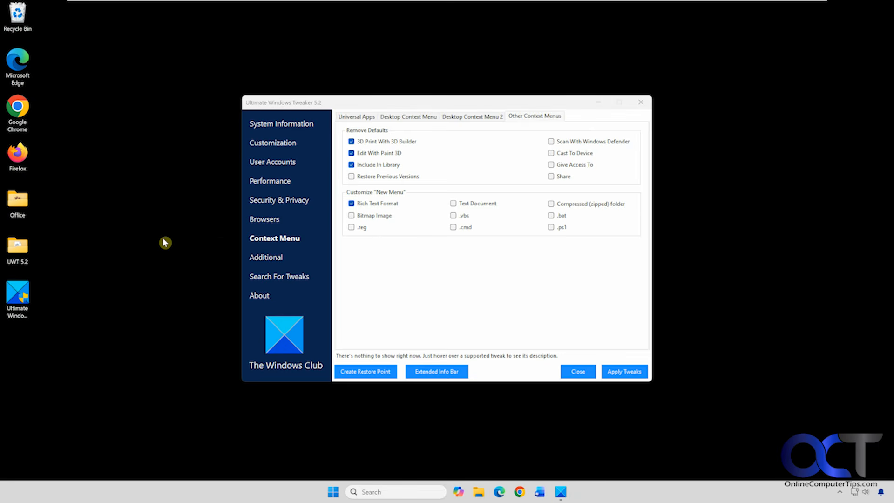
{"action": "right_click", "coordinate": [163, 239]}
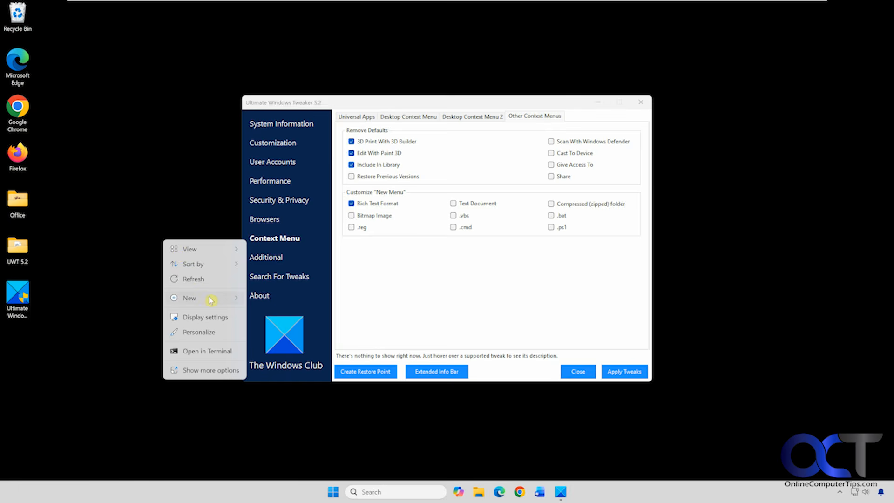
{"action": "mouse_move", "coordinate": [211, 300]}
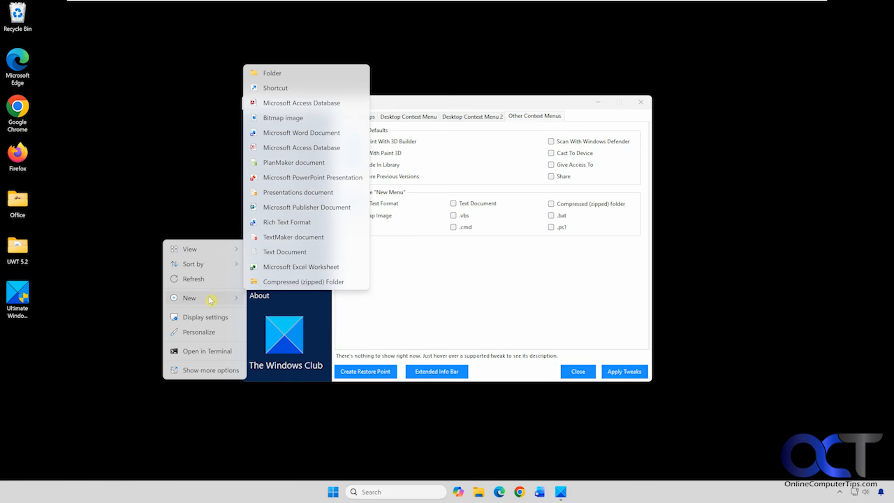
{"action": "left_click", "coordinate": [421, 276]}
{"action": "left_click", "coordinate": [352, 204]}
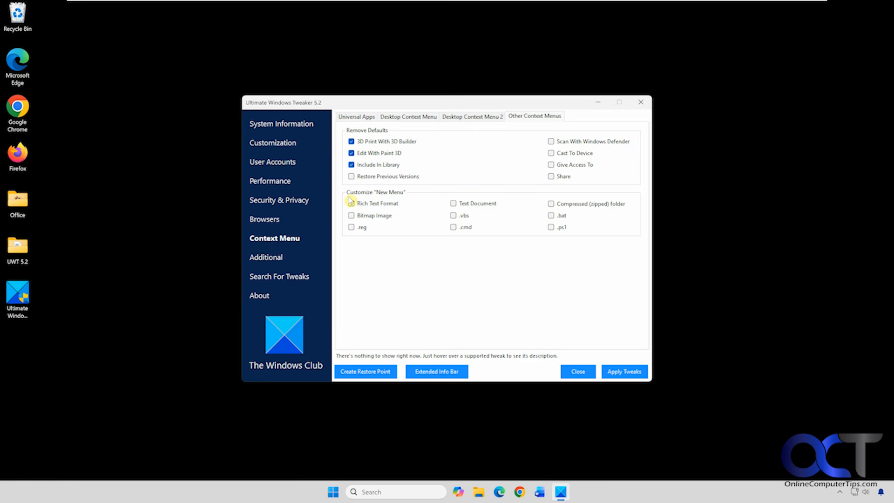
Enable Hide Entire Network From Network Neighbourhood in the Additional network tweaks and apply it.
{"action": "left_click", "coordinate": [269, 258]}
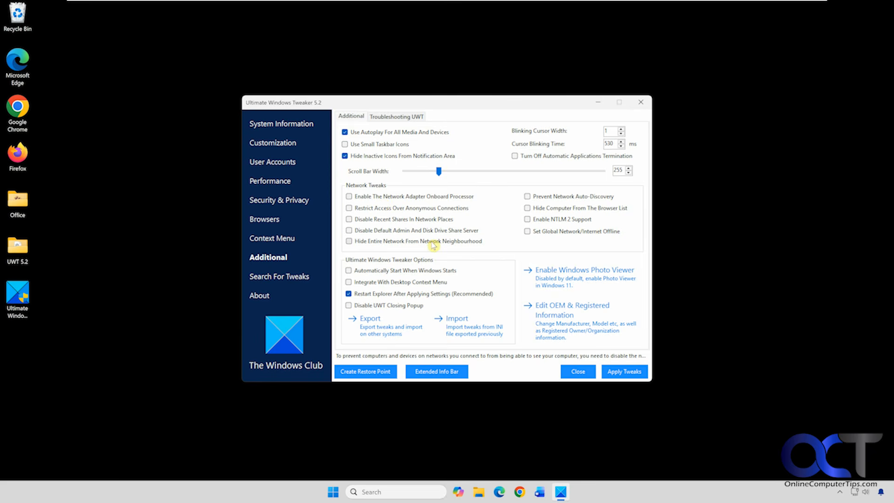
{"action": "left_click", "coordinate": [349, 241]}
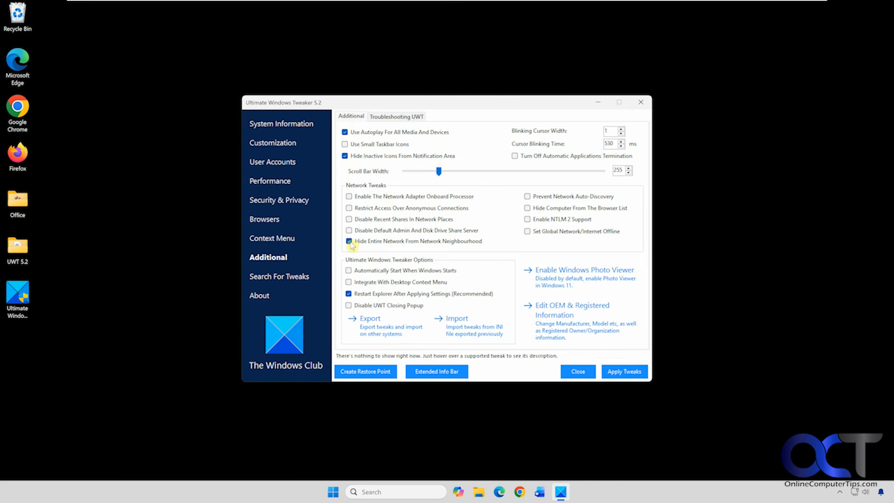
{"action": "left_click", "coordinate": [614, 371]}
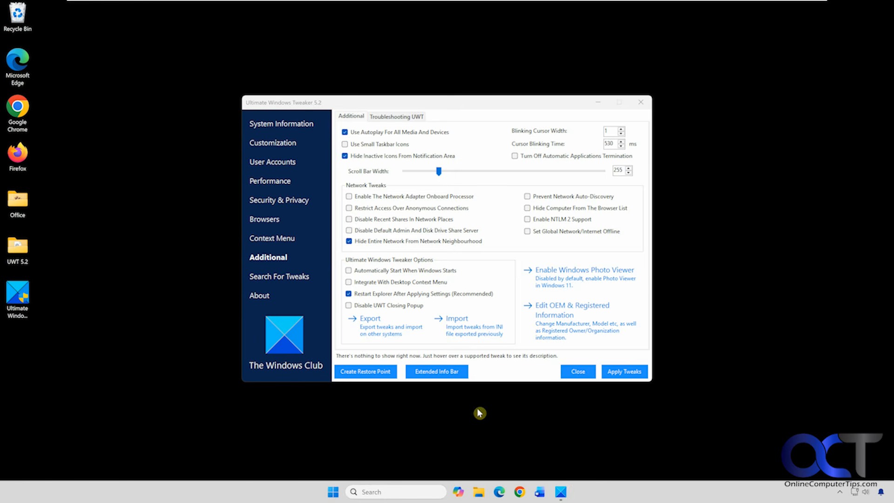
Check the Network location in File Explorer, close it, and deselect Hide Entire Network From Network Neighbourhood.
{"action": "key", "text": "super+e"}
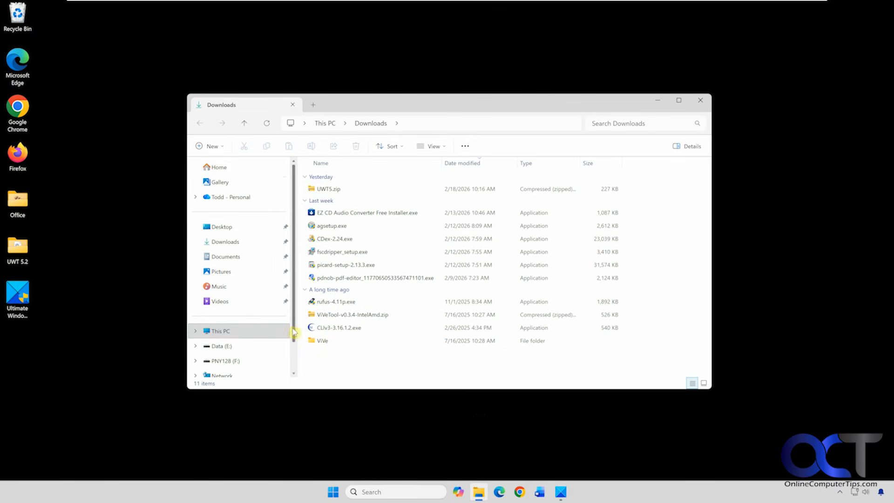
{"action": "left_click_drag", "start_coordinate": [293, 334], "coordinate": [291, 356]}
{"action": "left_click", "coordinate": [224, 343]}
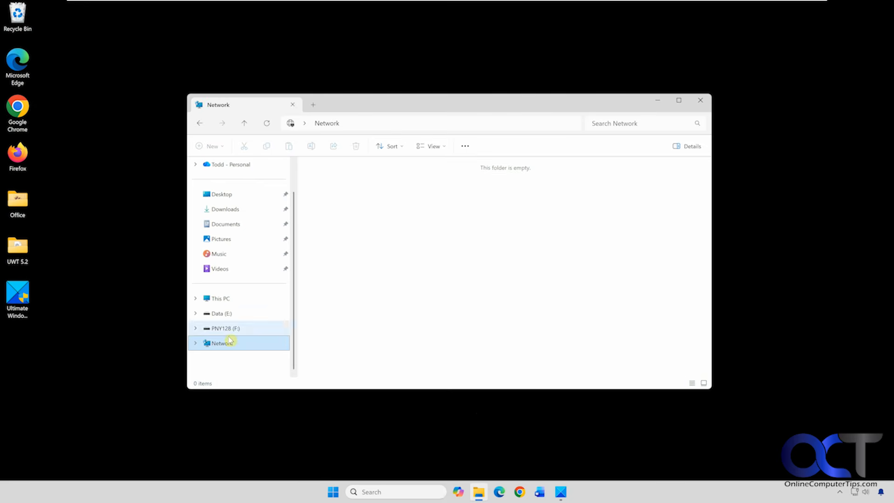
{"action": "left_click", "coordinate": [699, 102]}
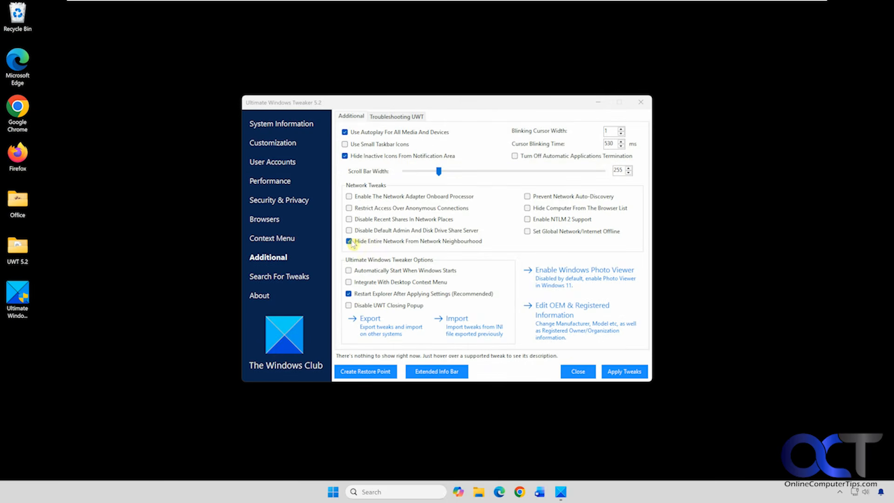
{"action": "left_click", "coordinate": [349, 241]}
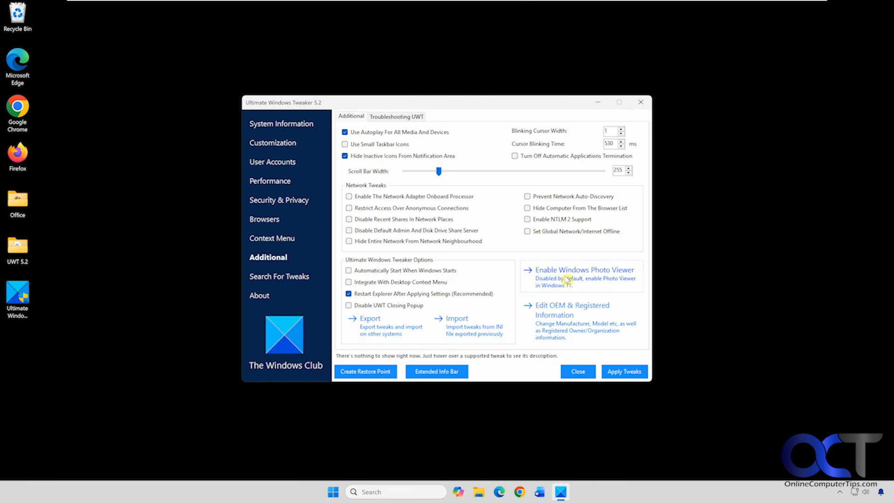
Inspect the Edit OEM & Registered Information dialog and the tweak search window, closing each without entering anything.
{"action": "left_click", "coordinate": [563, 319]}
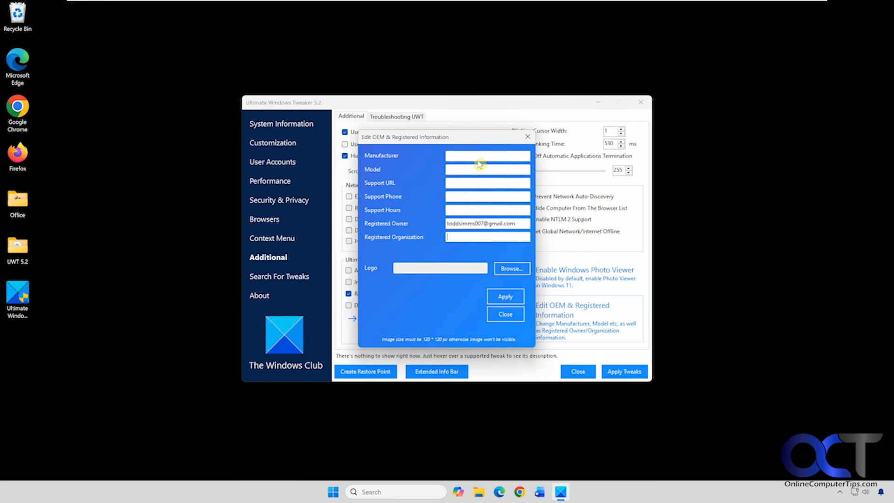
{"action": "left_click", "coordinate": [527, 137]}
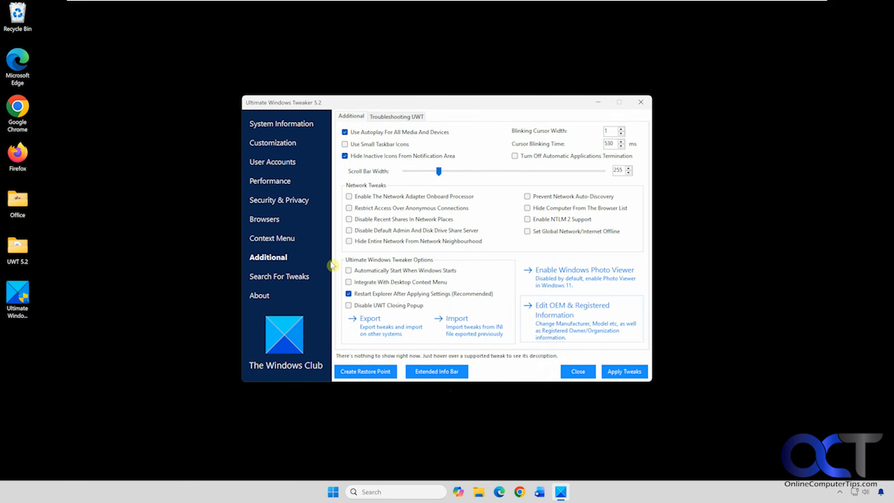
{"action": "left_click", "coordinate": [302, 277]}
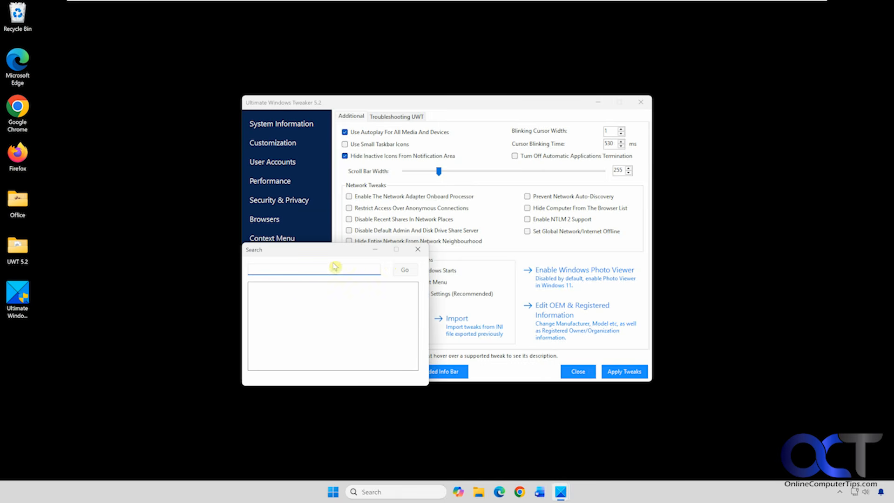
{"action": "left_click", "coordinate": [418, 249]}
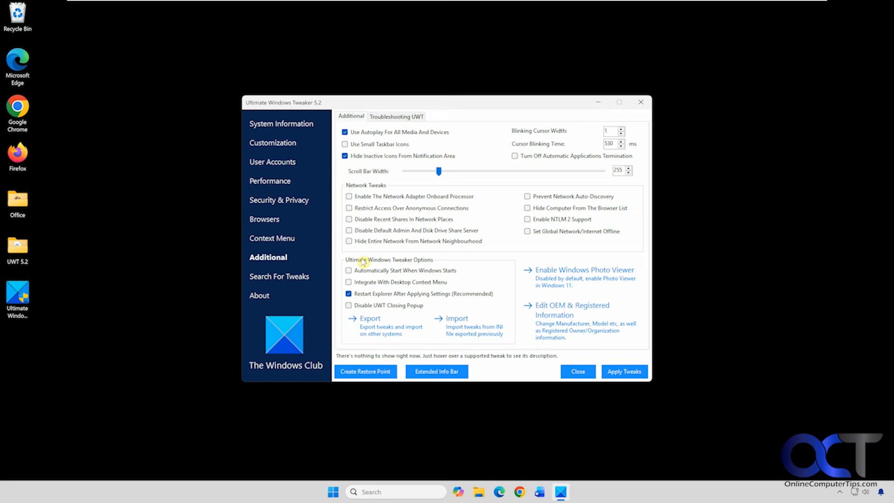
Review the tweaker's About page with its license agreement, and return to the System Information overview.
{"action": "left_click", "coordinate": [259, 295]}
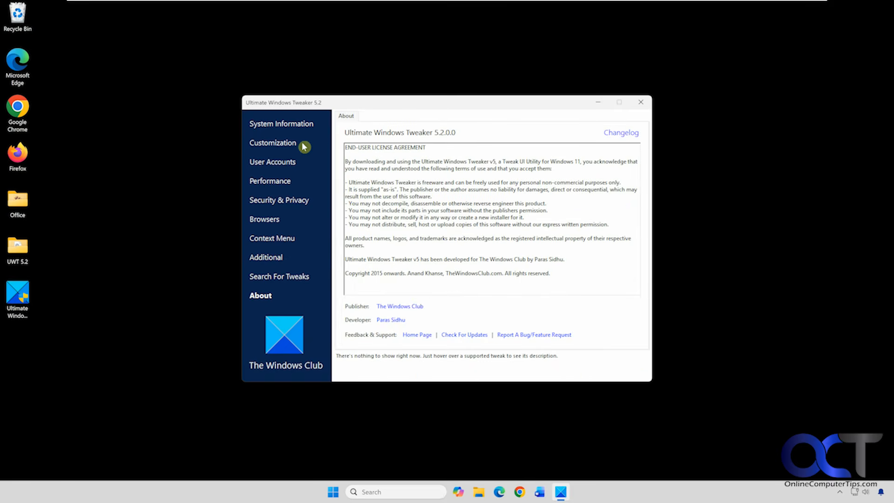
{"action": "left_click", "coordinate": [299, 125]}
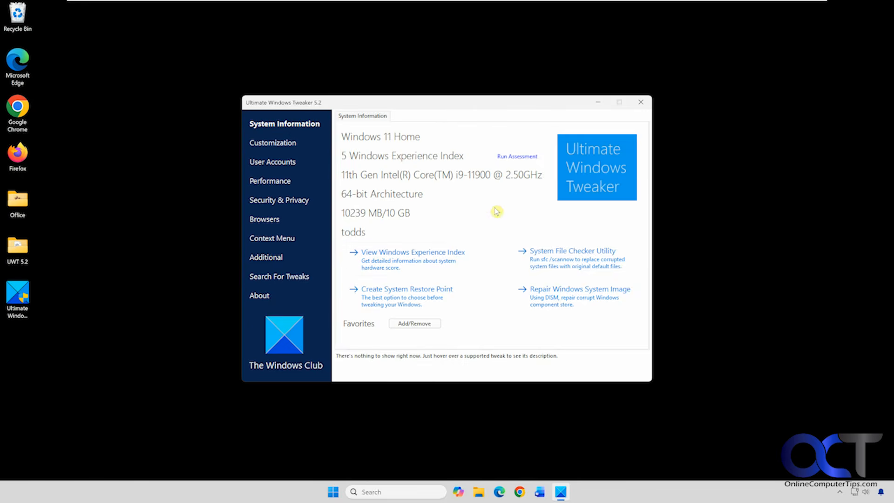